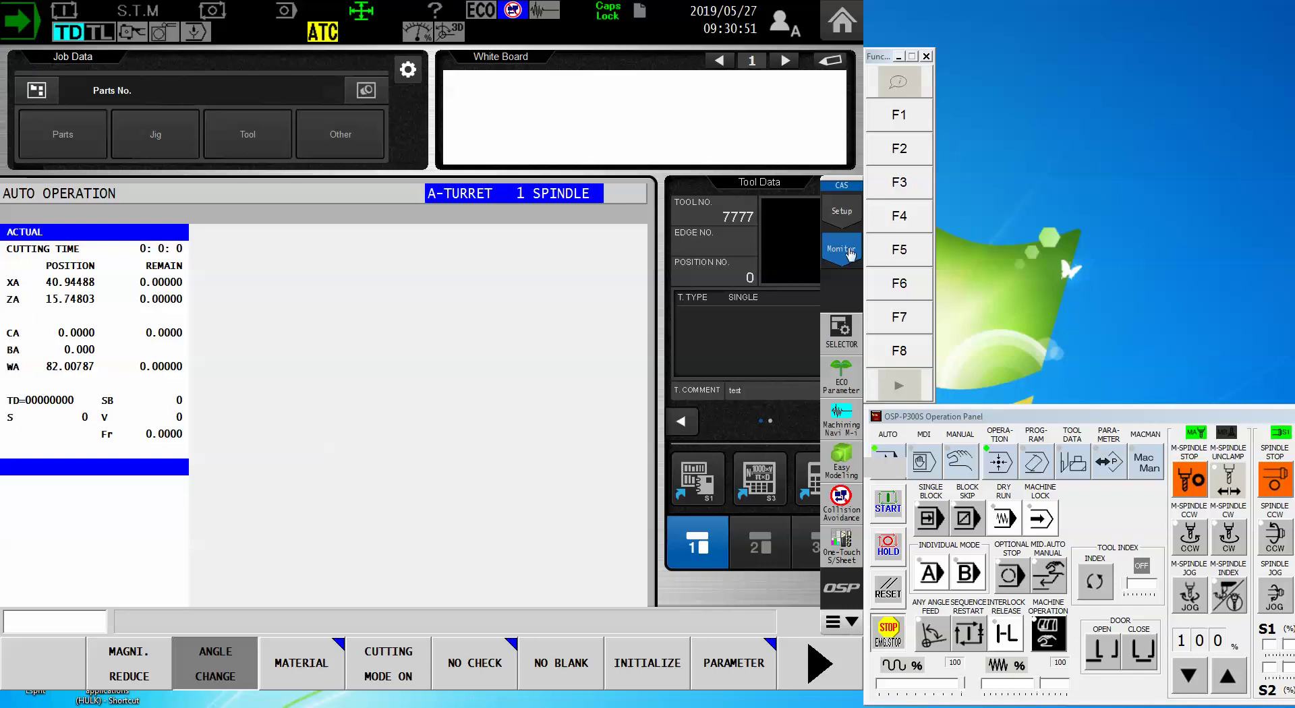
- Display the 3-D turret and spindle simulation beside the actual position readout
{"action": "left_click", "coordinate": [849, 253]}
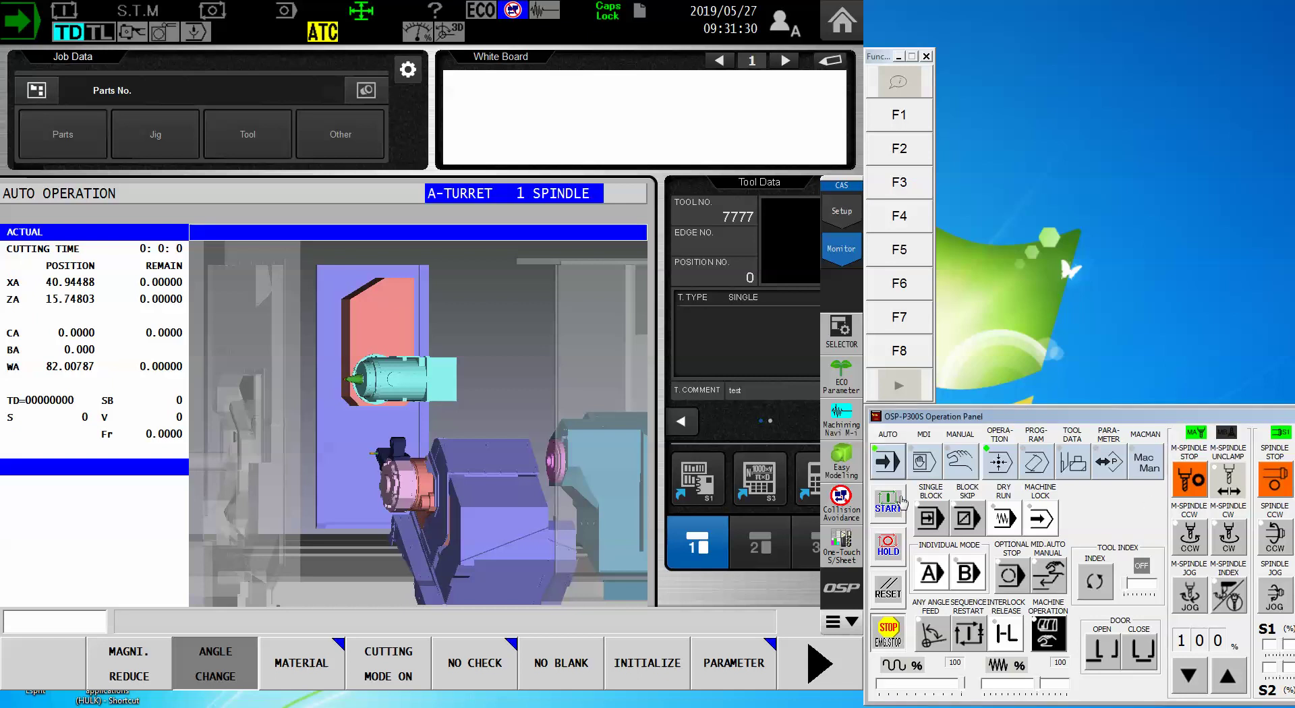
- Leave the simulation and select LARGE-PGM.MIN in the MD1 program directory
{"action": "left_click", "coordinate": [1010, 467]}
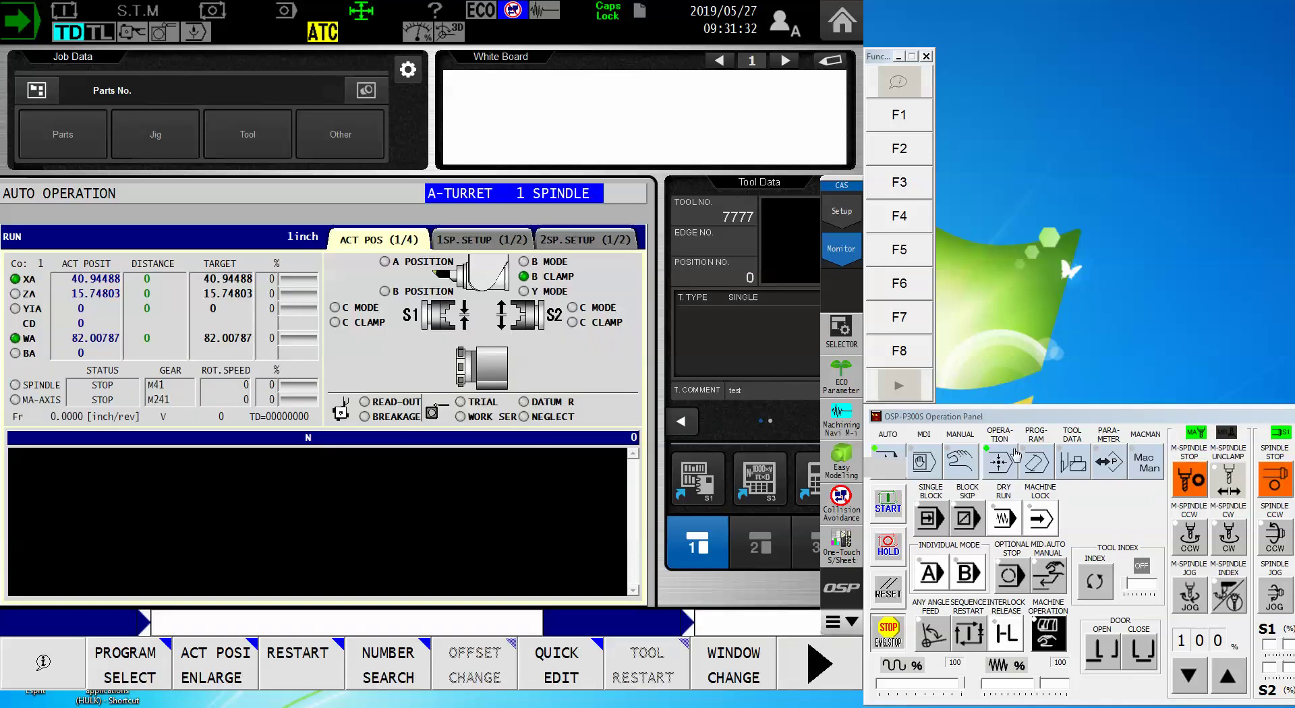
{"action": "left_click", "coordinate": [1033, 462]}
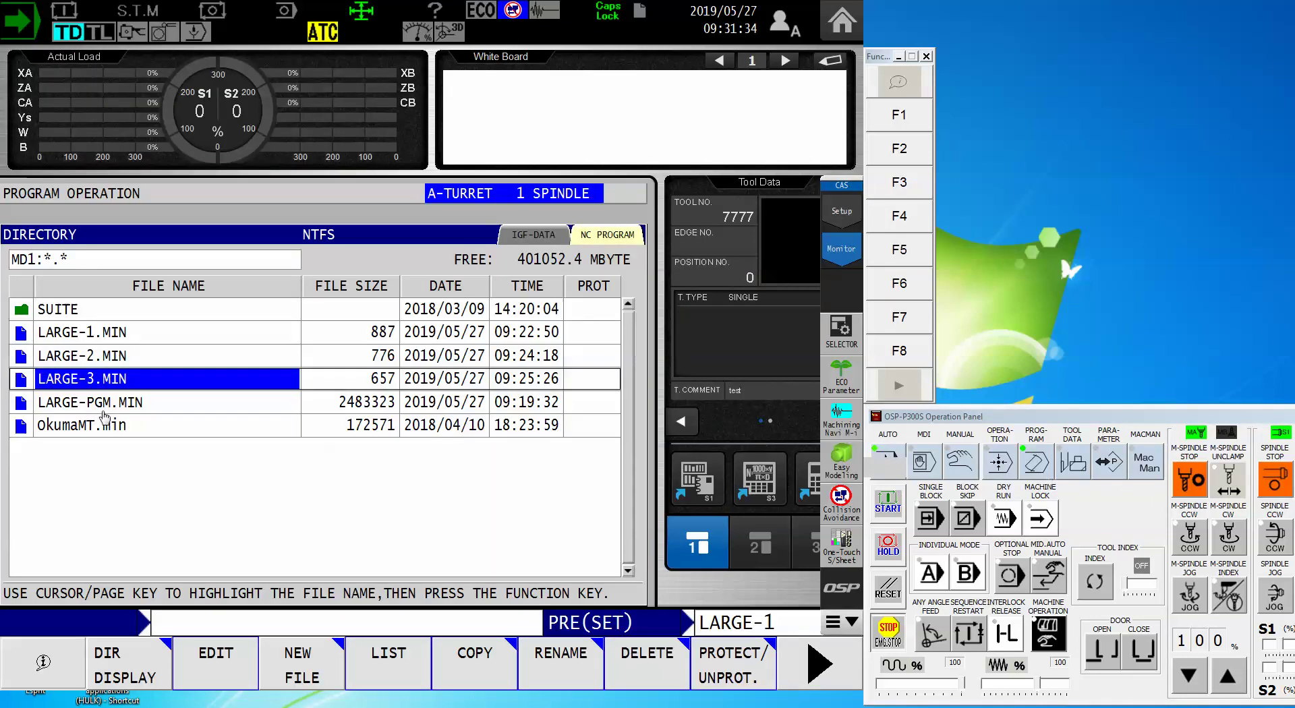
{"action": "left_click", "coordinate": [116, 400]}
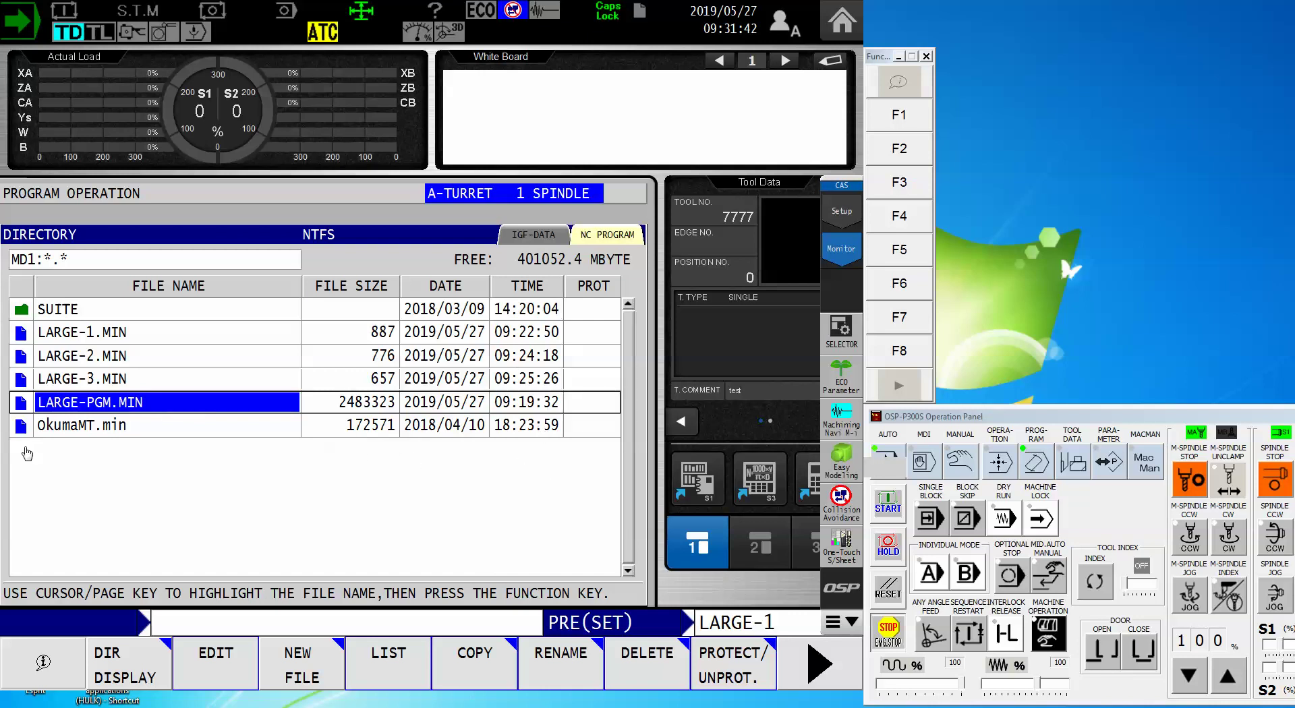
- Attempt to load LARGE-PGM.MIN as main program, then clear error 5211 and cancel
{"action": "left_click", "coordinate": [893, 458]}
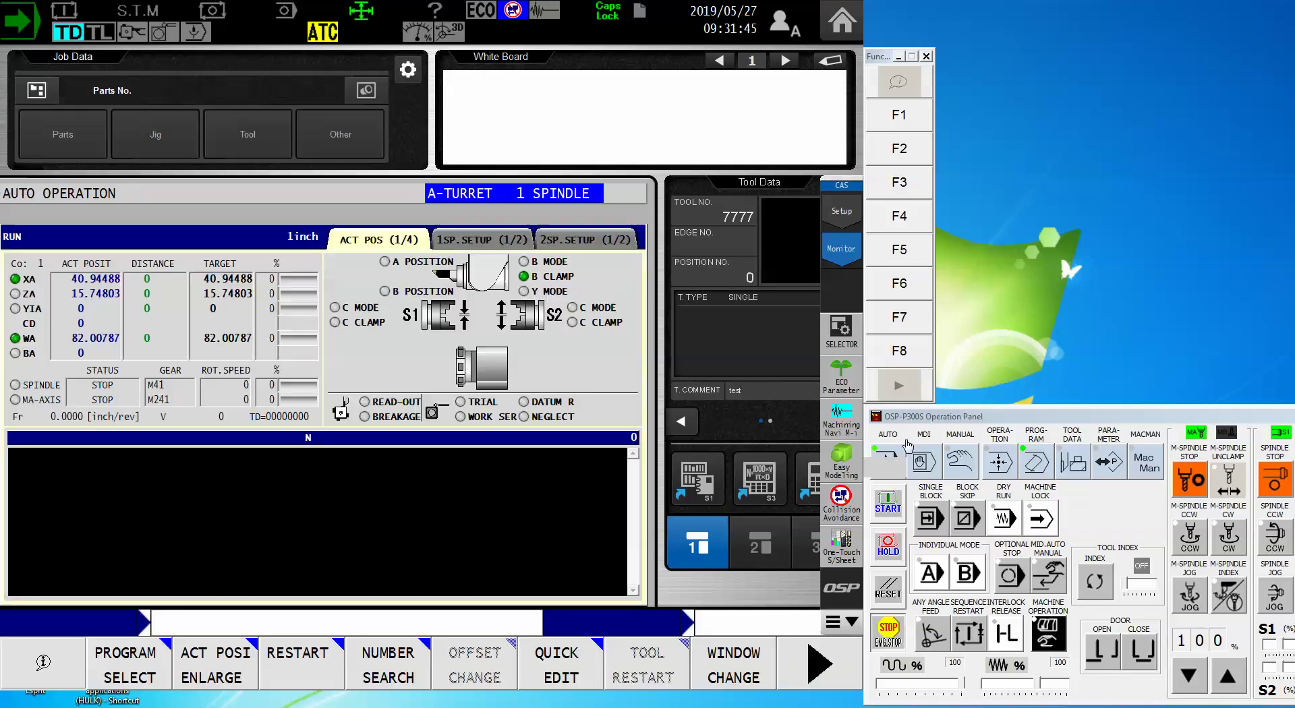
{"action": "left_click", "coordinate": [120, 664]}
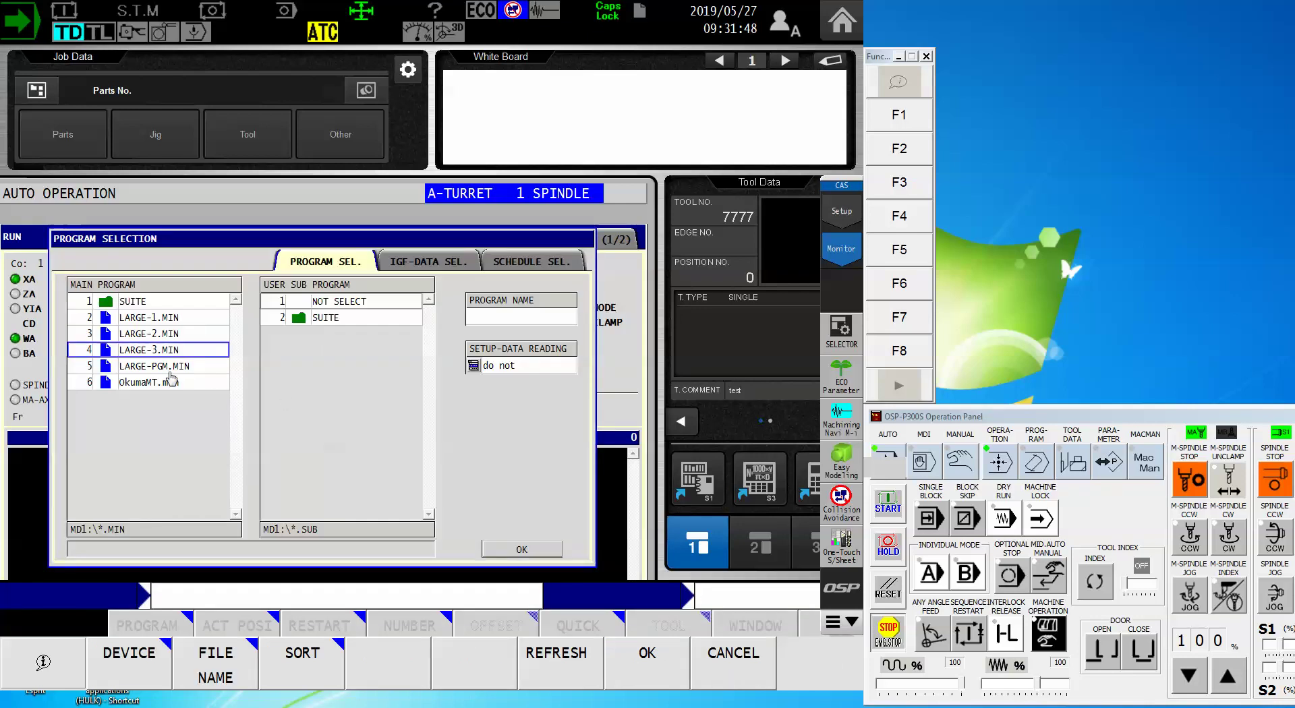
{"action": "left_click", "coordinate": [151, 367]}
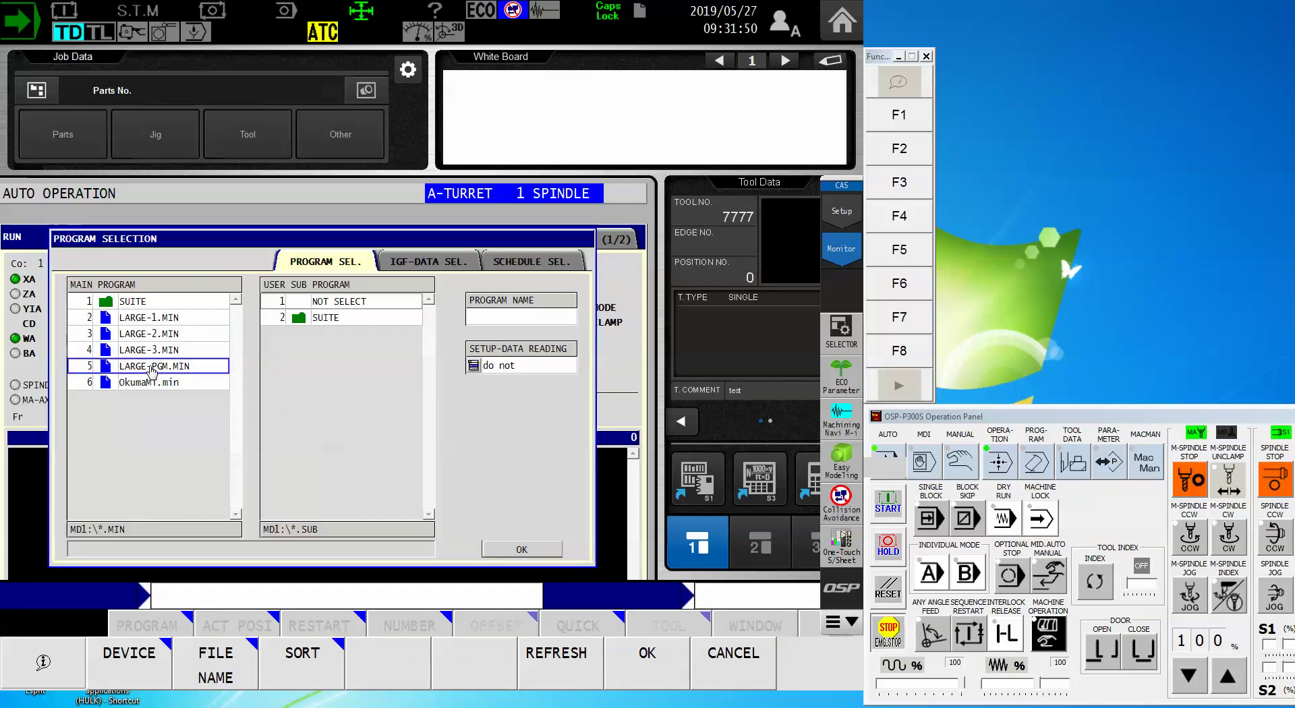
{"action": "left_click", "coordinate": [666, 674]}
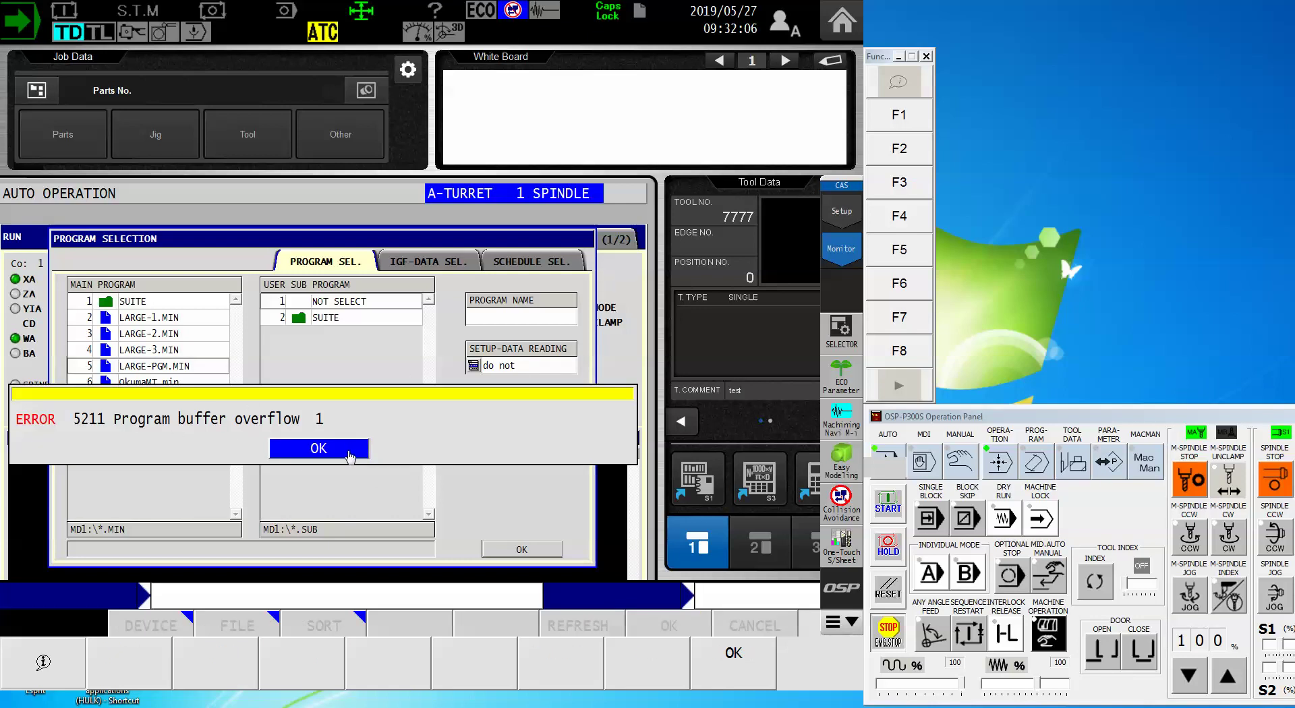
{"action": "left_click", "coordinate": [348, 454]}
{"action": "left_click", "coordinate": [740, 677]}
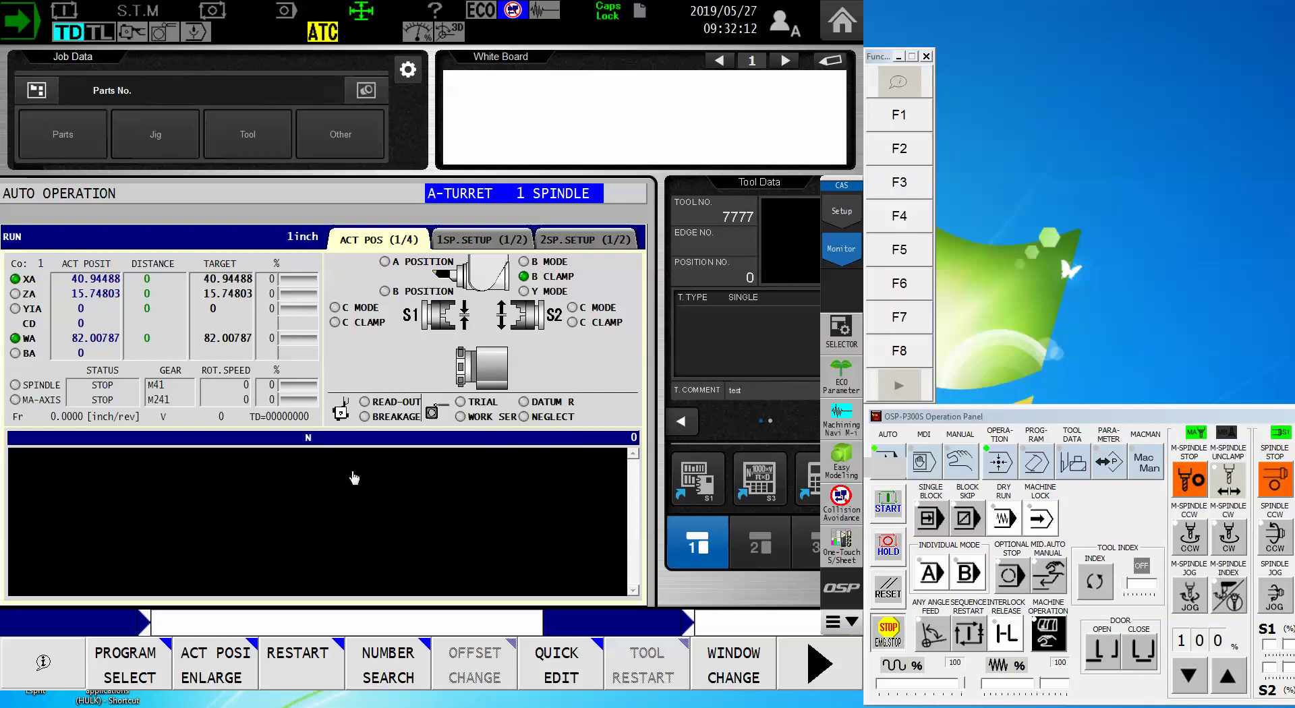
- Reopen the MD1 directory, browse LARGE-1/2/3.MIN, and start a new file
{"action": "left_click", "coordinate": [1039, 464]}
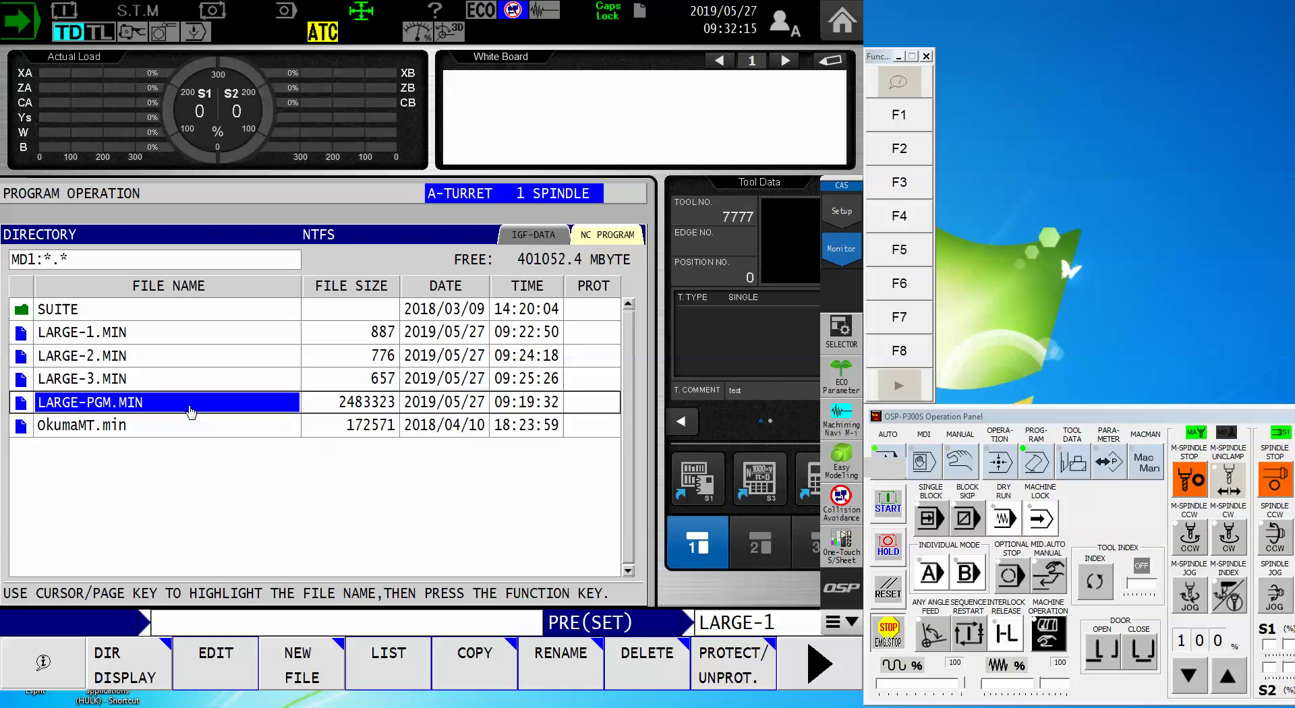
{"action": "left_click", "coordinate": [107, 332]}
{"action": "left_click", "coordinate": [116, 356]}
{"action": "left_click", "coordinate": [101, 383]}
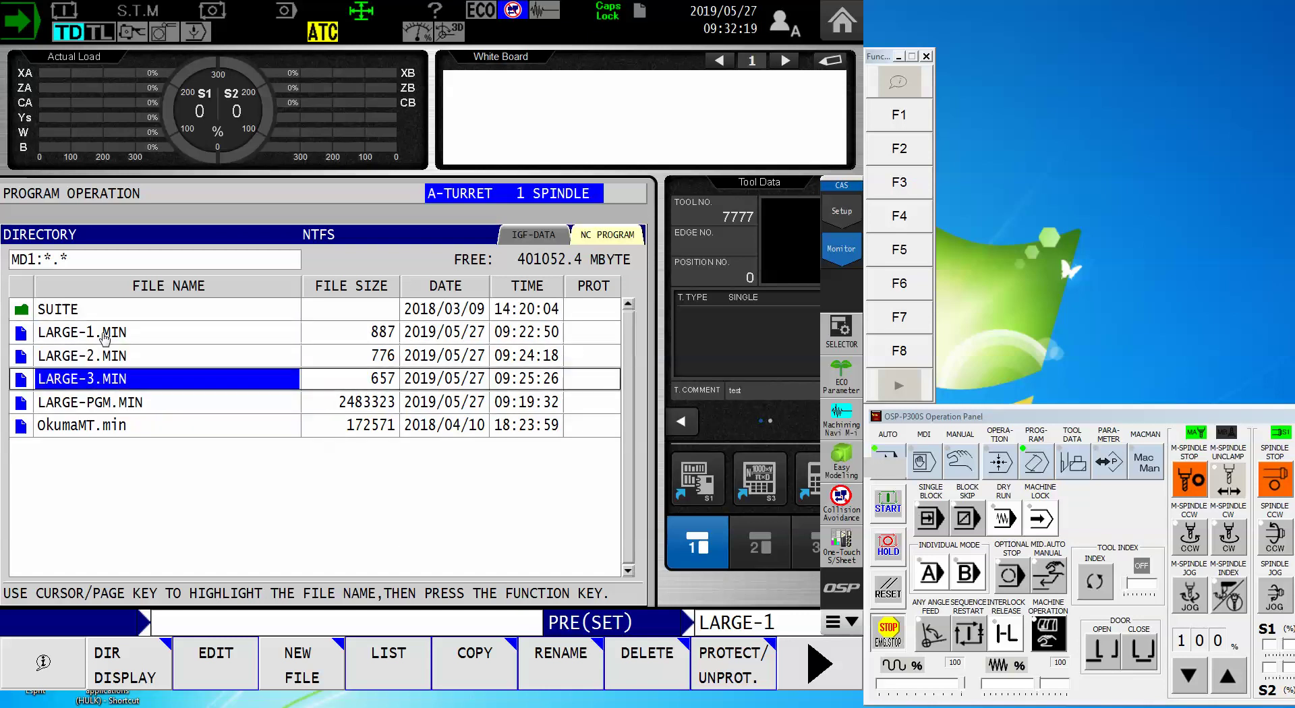
{"action": "left_click", "coordinate": [105, 337]}
{"action": "left_click", "coordinate": [109, 358]}
{"action": "left_click", "coordinate": [114, 382]}
{"action": "left_click", "coordinate": [317, 670]}
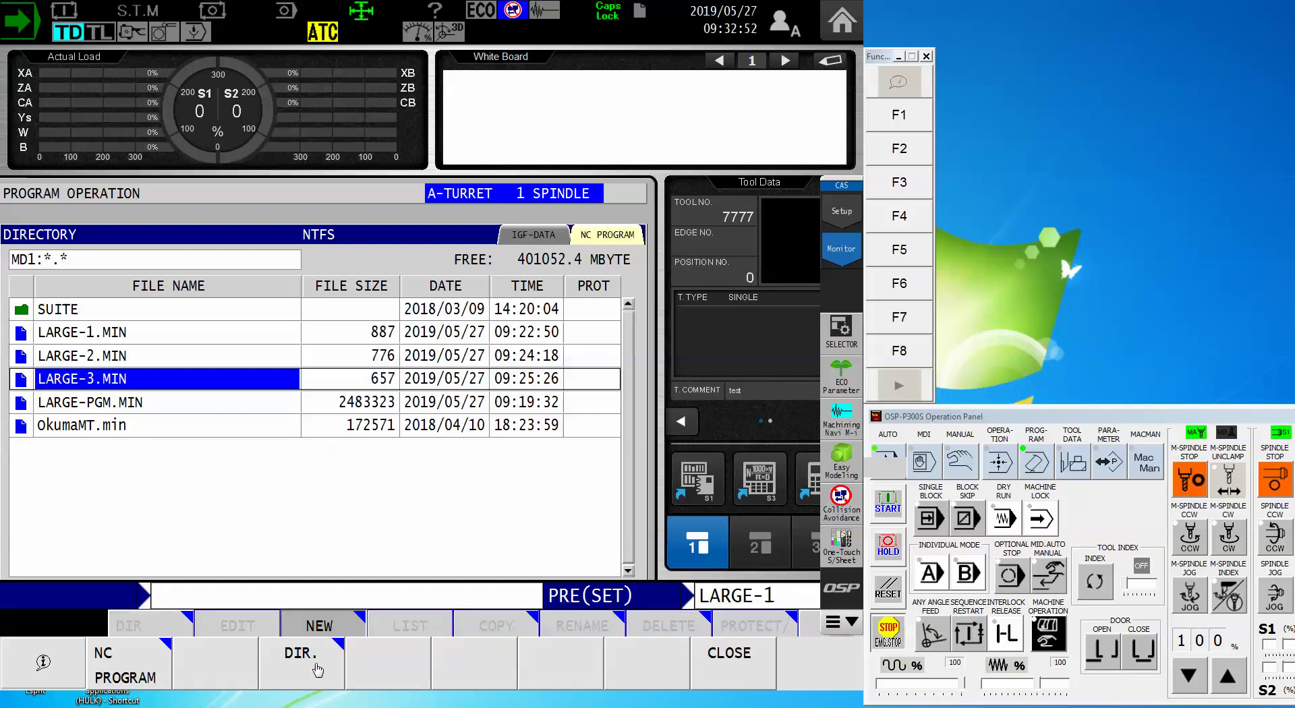
- Create the NC program file LARGE.SDF on MD1 and open it in the editor
{"action": "left_click", "coordinate": [125, 671]}
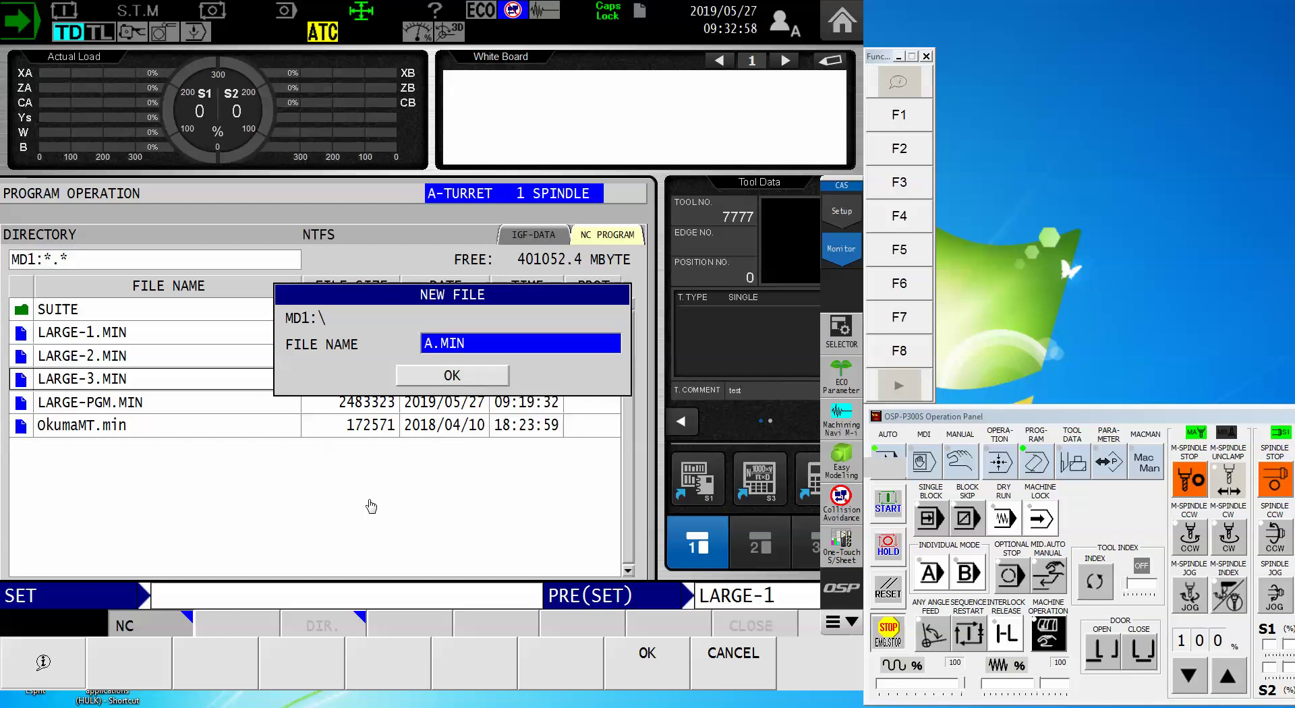
{"action": "type", "text": "LAR"}
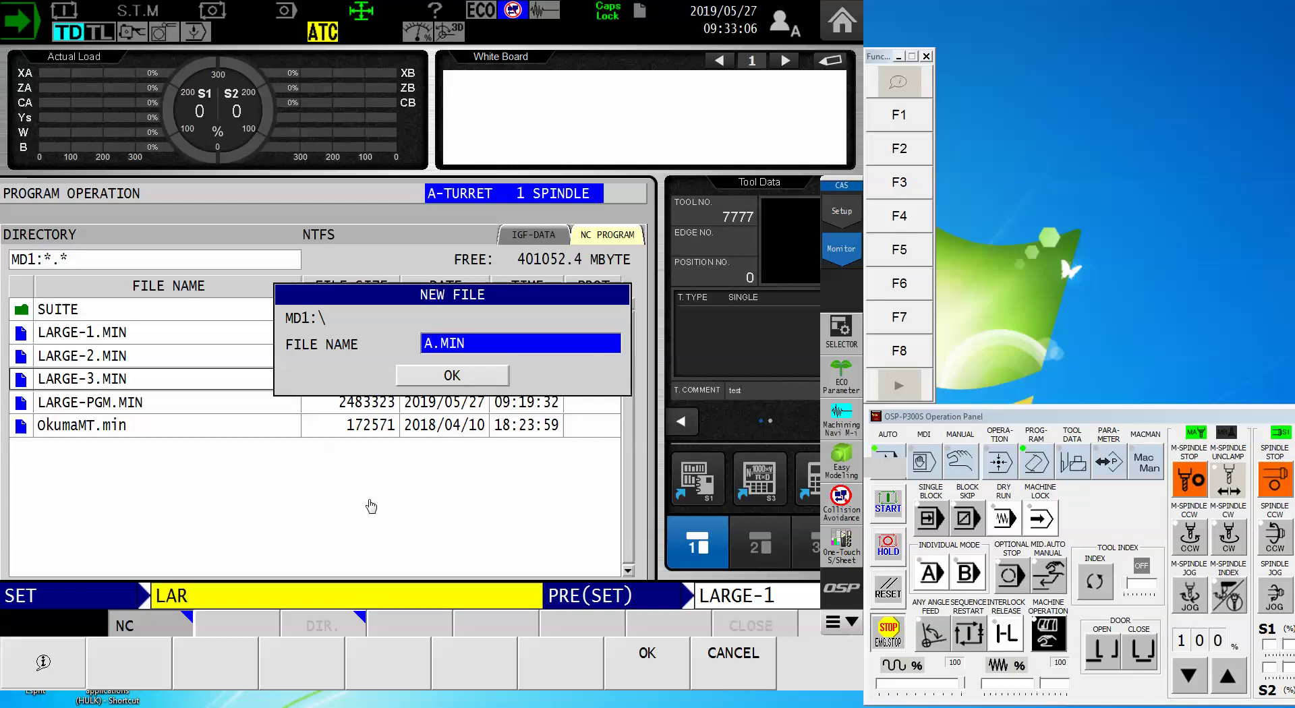
{"action": "type", "text": "GE.SDF"}
{"action": "key", "text": "Return"}
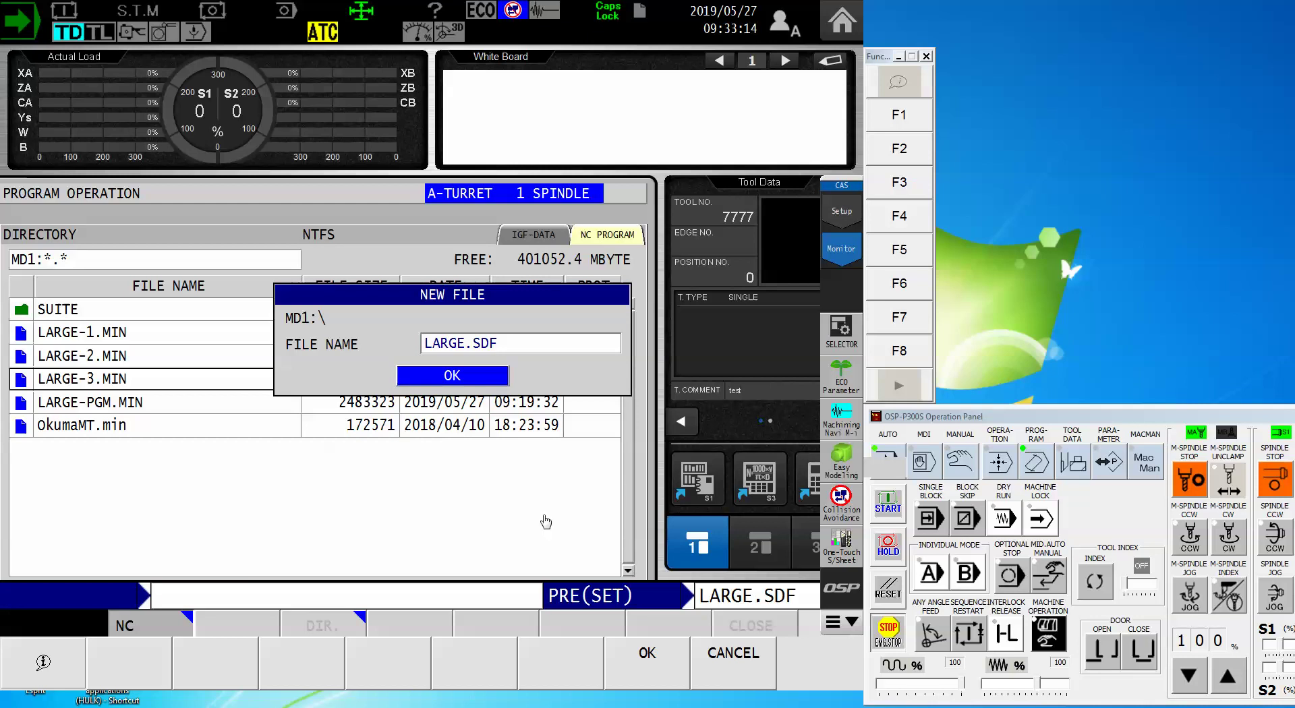
{"action": "left_click", "coordinate": [636, 664]}
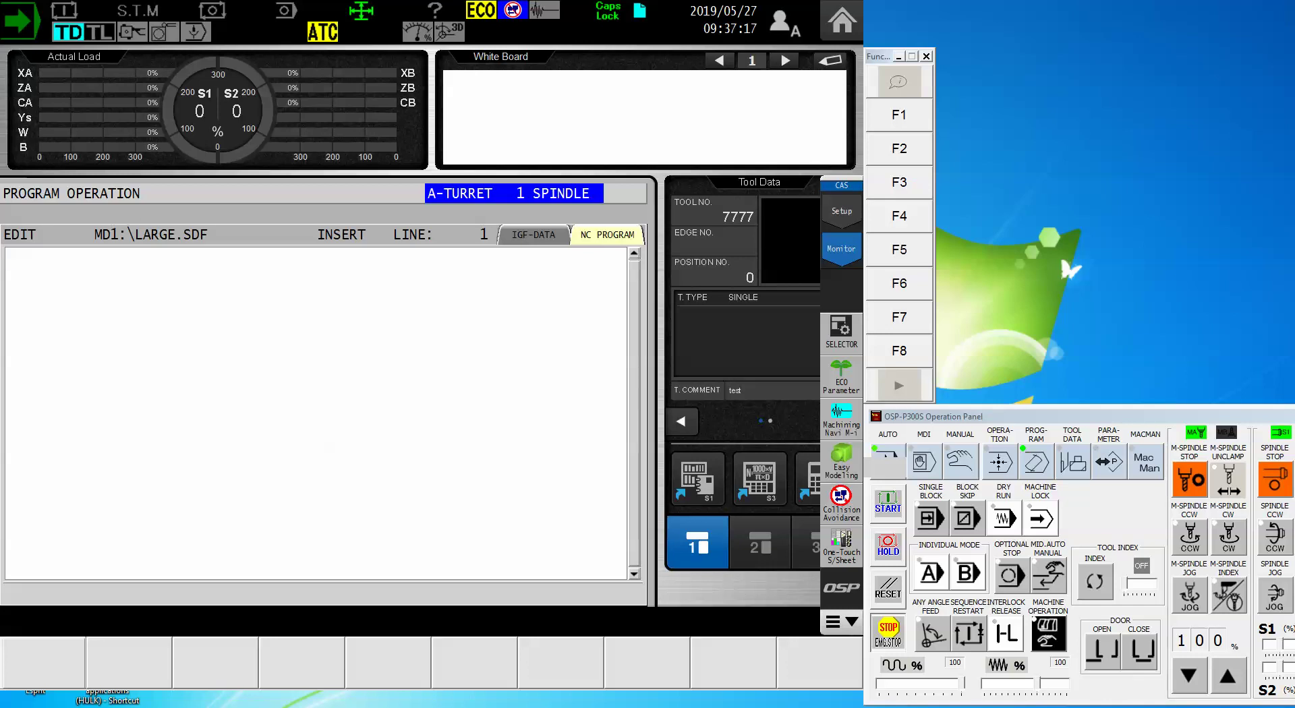
- Enter PSELECT LARGE-1.MIN, PSELECT LARGE-2.MIN and PSELECT LARGE-3.MIN on separate lines
{"action": "left_click", "coordinate": [119, 272]}
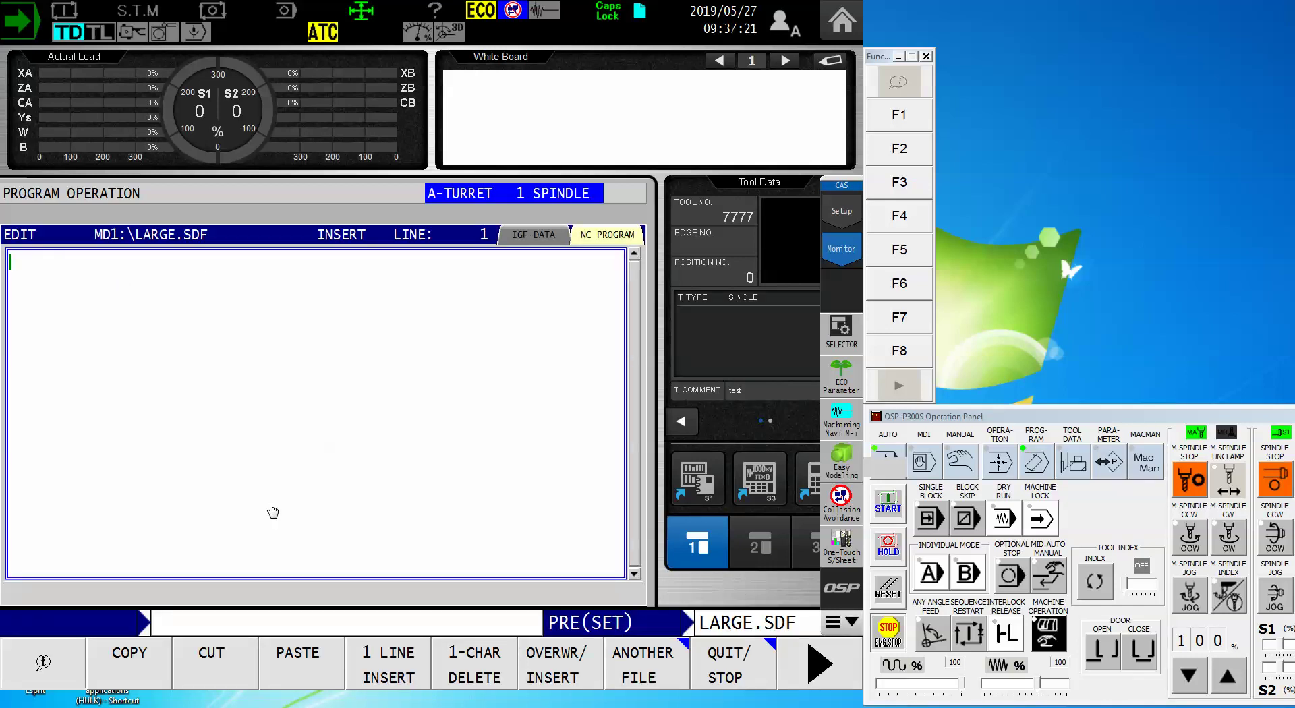
{"action": "type", "text": "PSELECT L"}
{"action": "type", "text": "ARGE"}
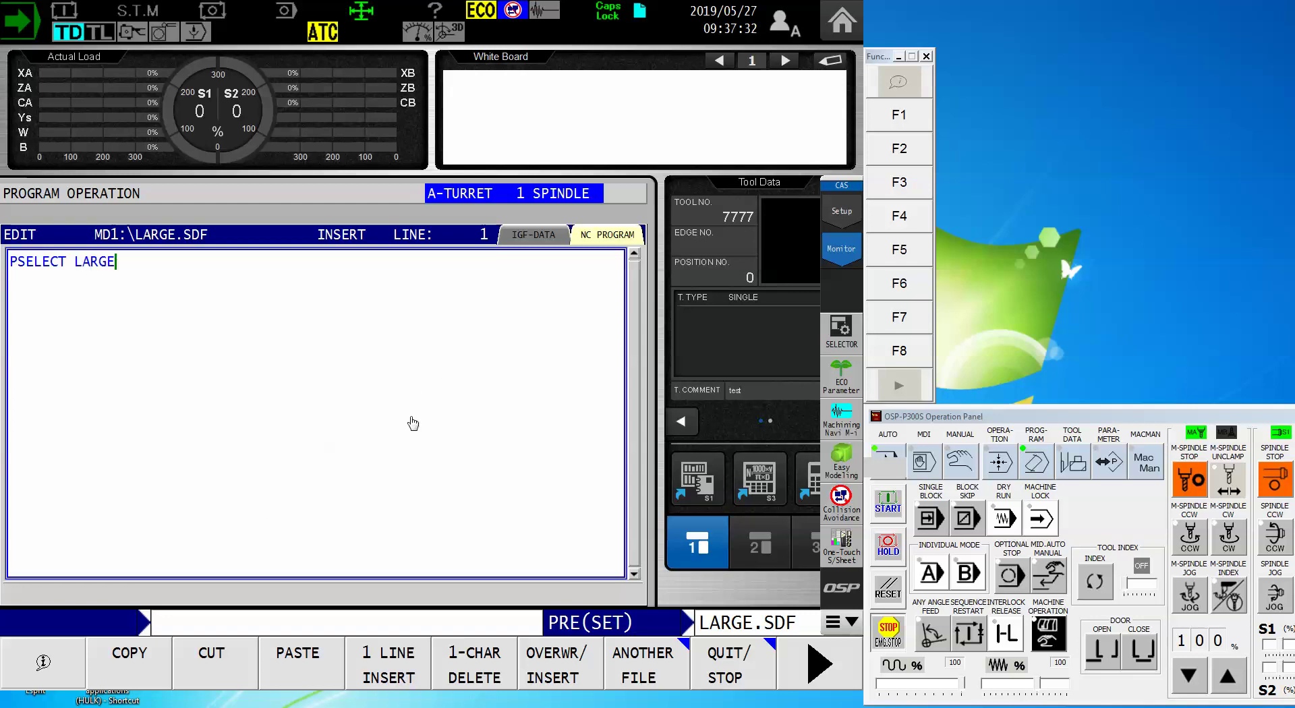
{"action": "type", "text": "-1.MIN"}
{"action": "key", "text": "Return"}
{"action": "type", "text": "PSELECT"}
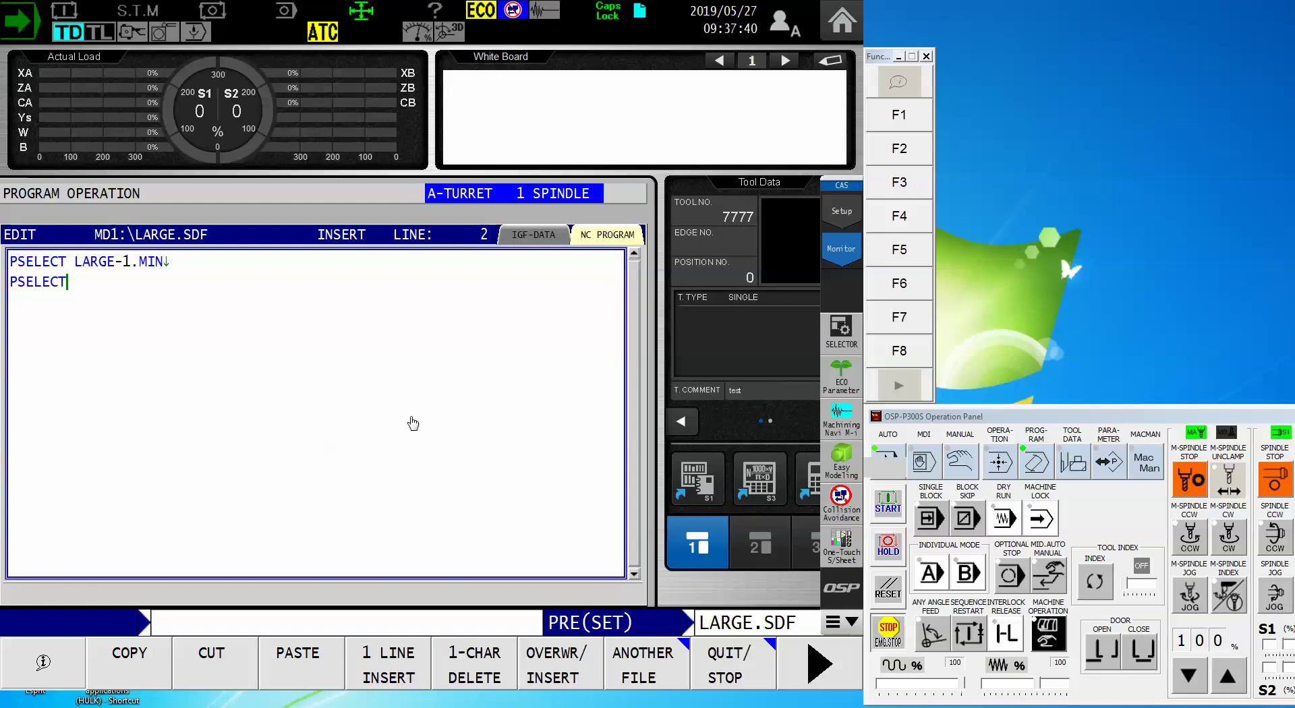
{"action": "type", "text": " LARGE-2.MIN"}
{"action": "key", "text": "Return"}
{"action": "type", "text": "P"}
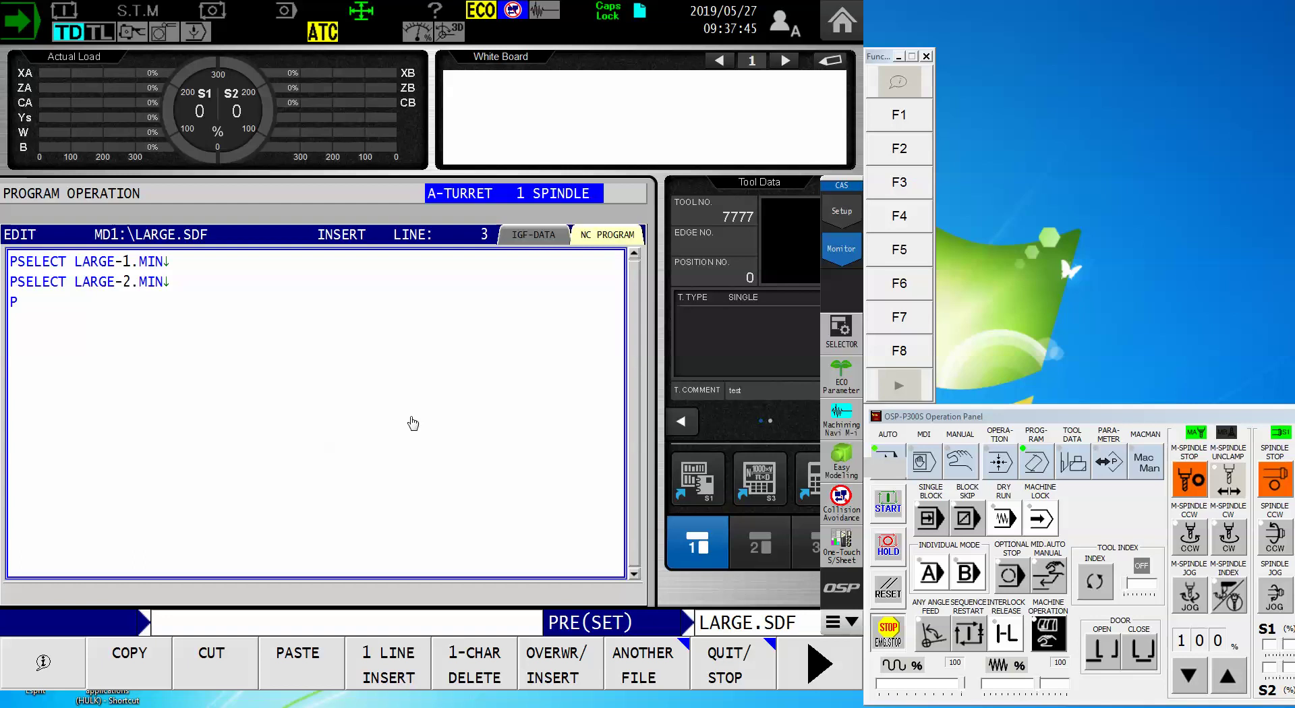
{"action": "type", "text": "SELECT LARGE-3"}
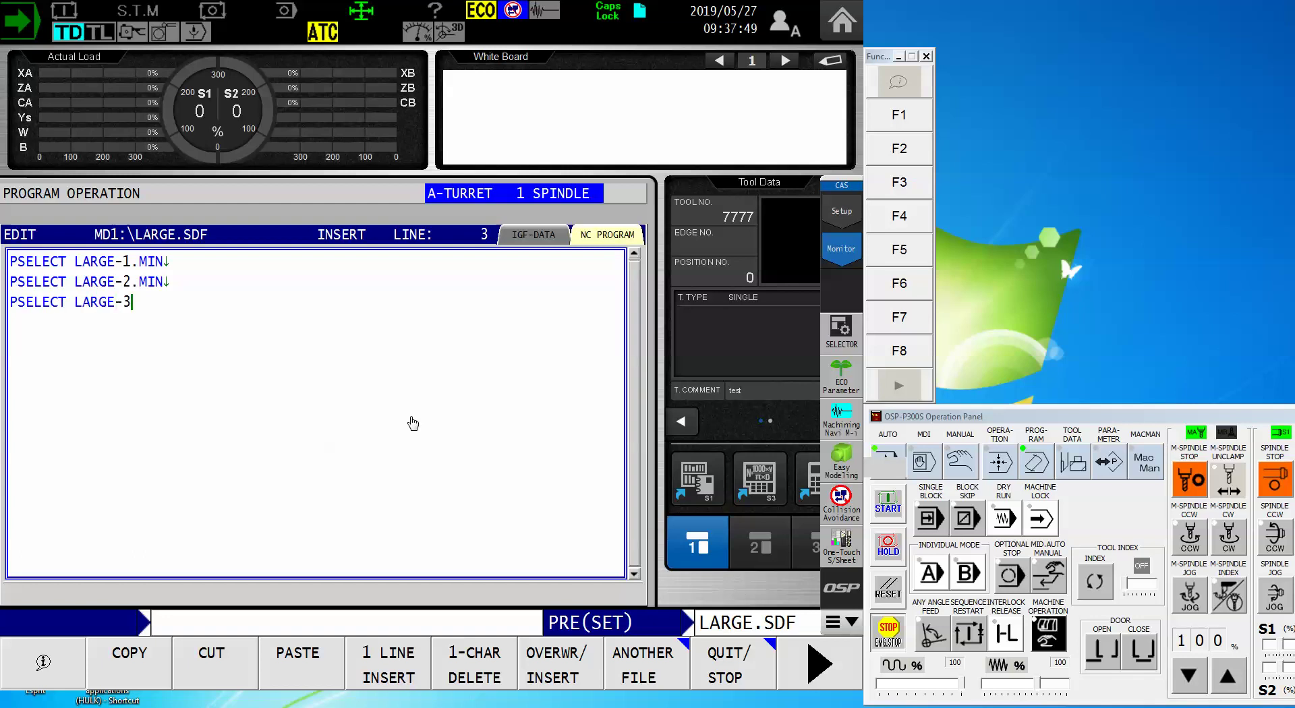
{"action": "type", "text": ".MIN"}
{"action": "key", "text": "Return"}
{"action": "key", "text": "Return"}
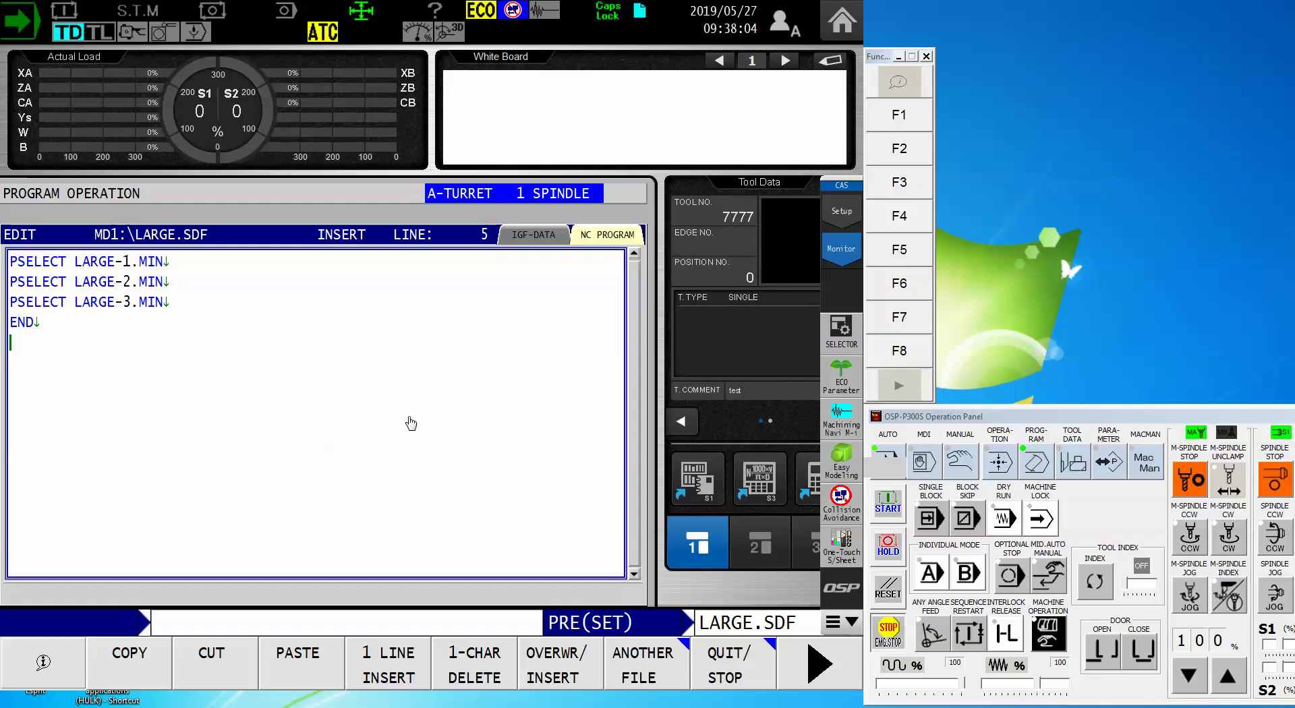
- Save and close LARGE.SDF, then bring up Program Selection in auto mode
{"action": "left_click", "coordinate": [746, 680]}
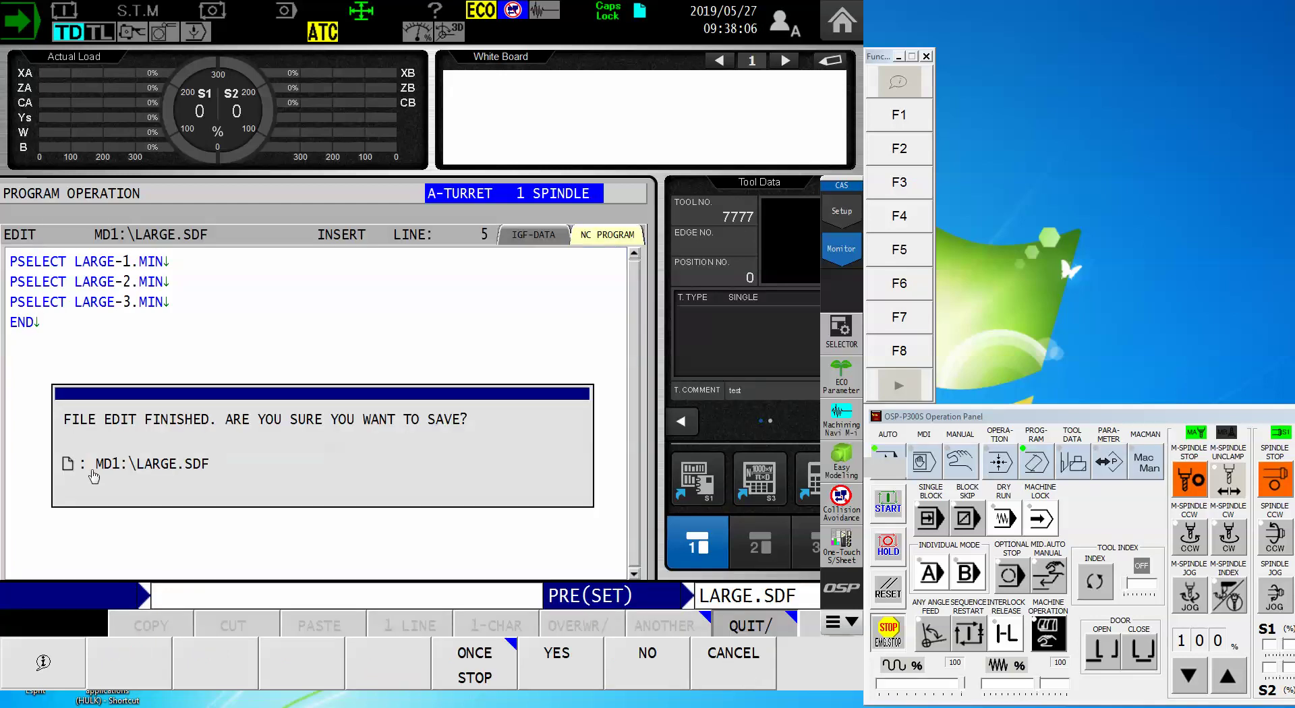
{"action": "left_click", "coordinate": [571, 672]}
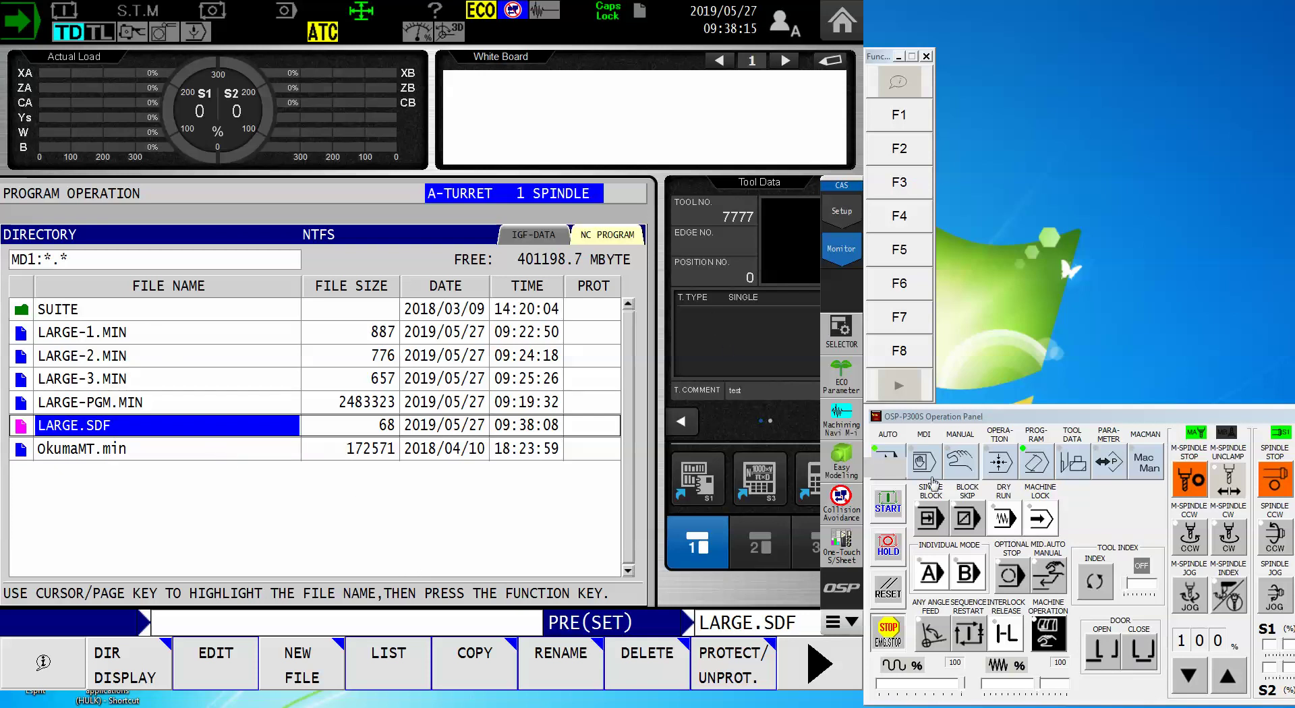
{"action": "left_click", "coordinate": [889, 461]}
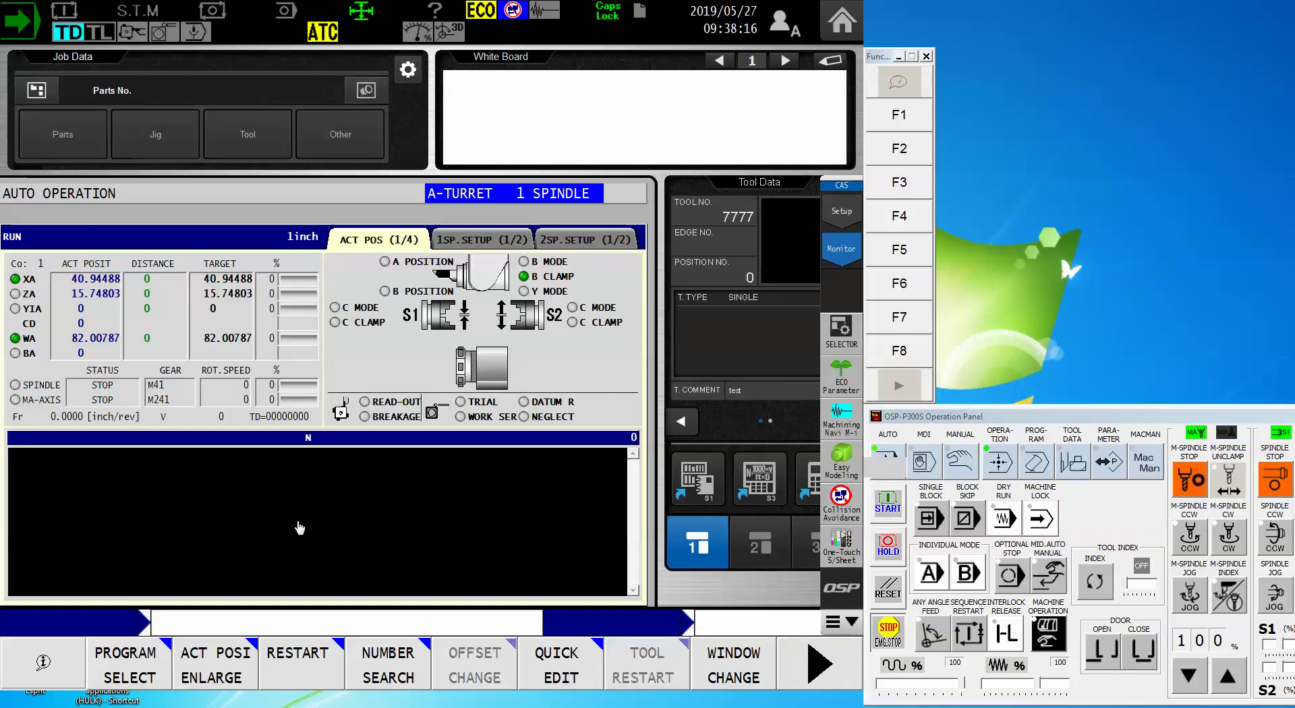
{"action": "left_click", "coordinate": [132, 672]}
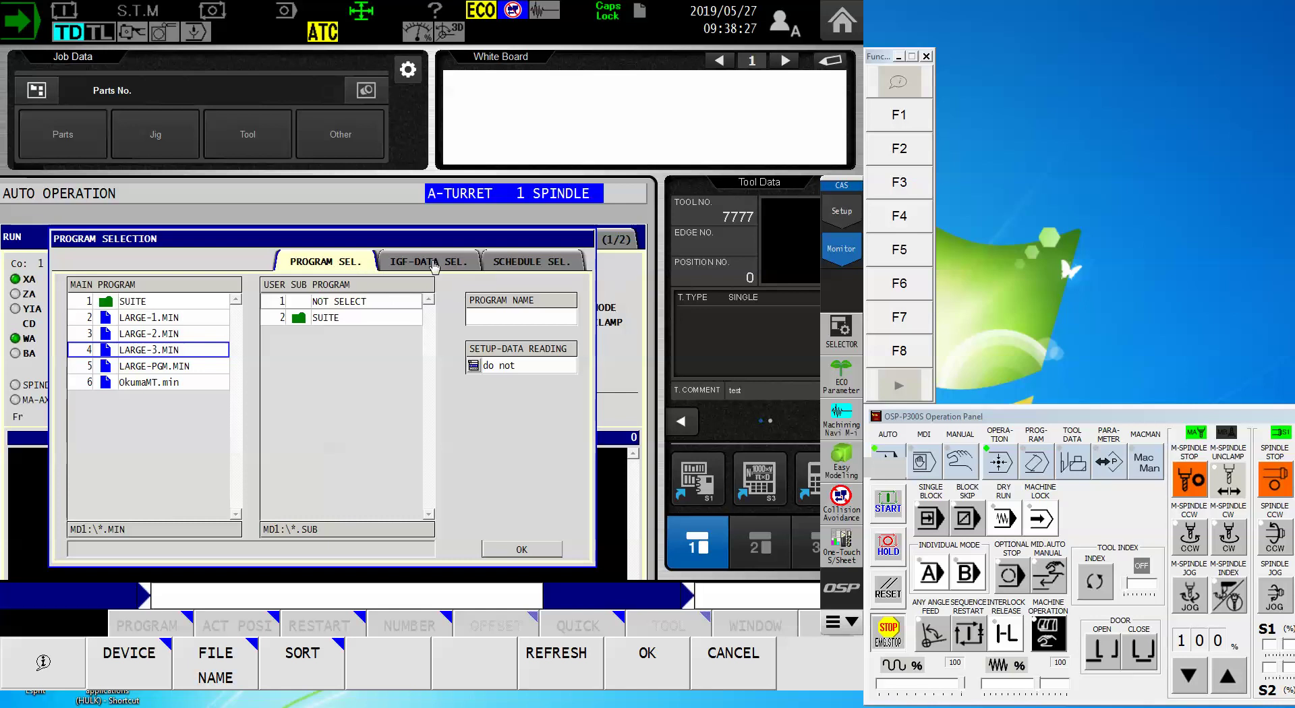
- Choose LARGE.SDF on the SCHEDULE SEL. tab and load it
{"action": "left_click", "coordinate": [533, 263]}
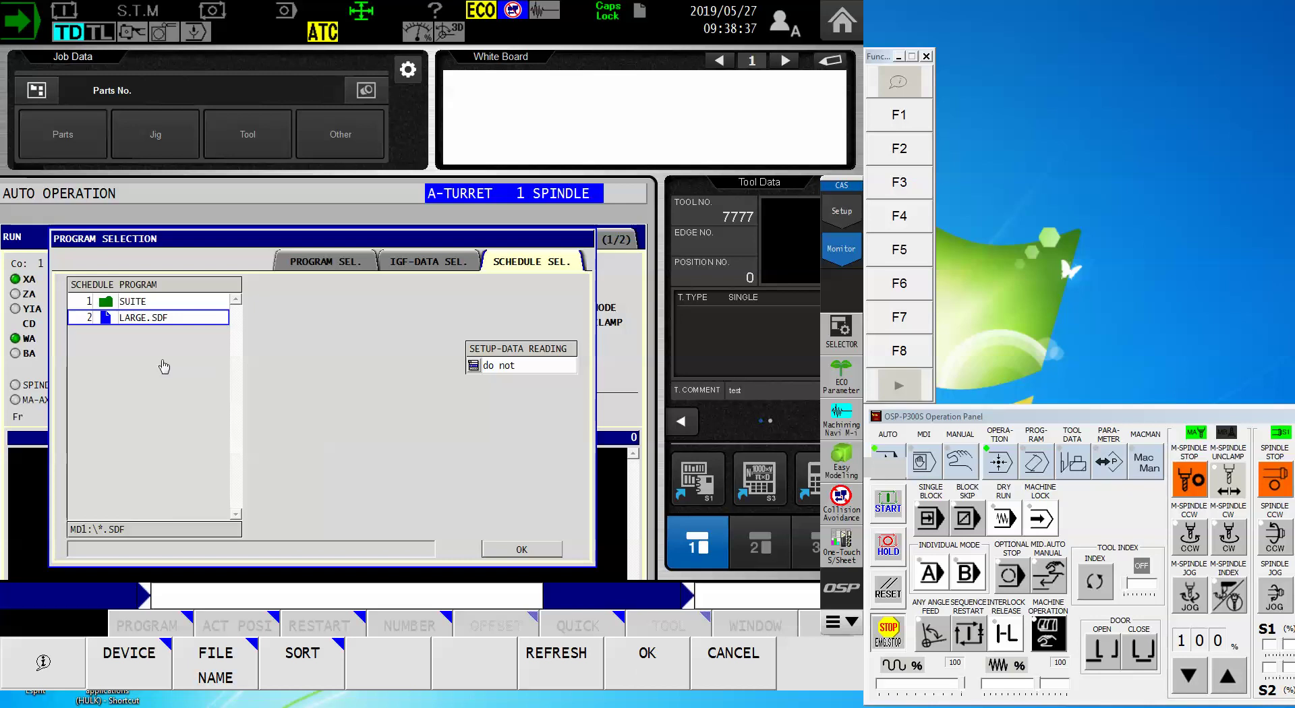
{"action": "left_click", "coordinate": [674, 684]}
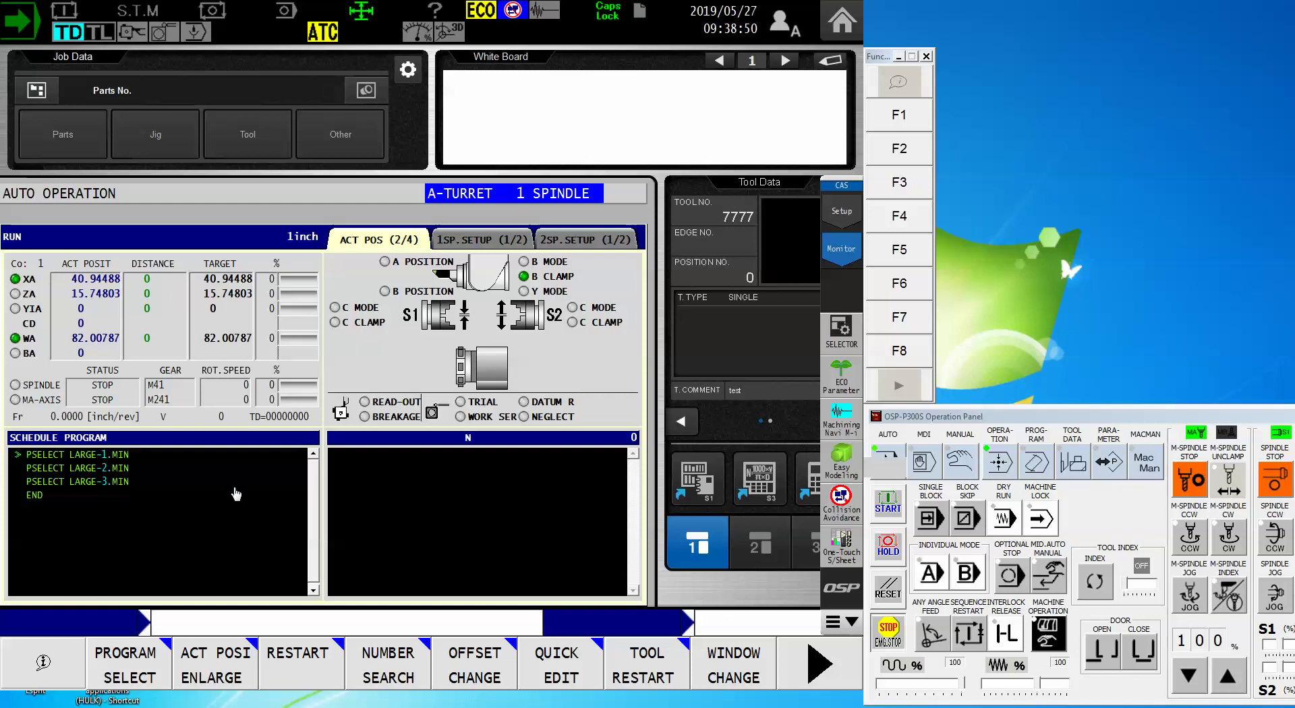
- Step the Schedule Program pointer toward PSELECT LARGE-3.MIN
{"action": "left_click", "coordinate": [22, 474]}
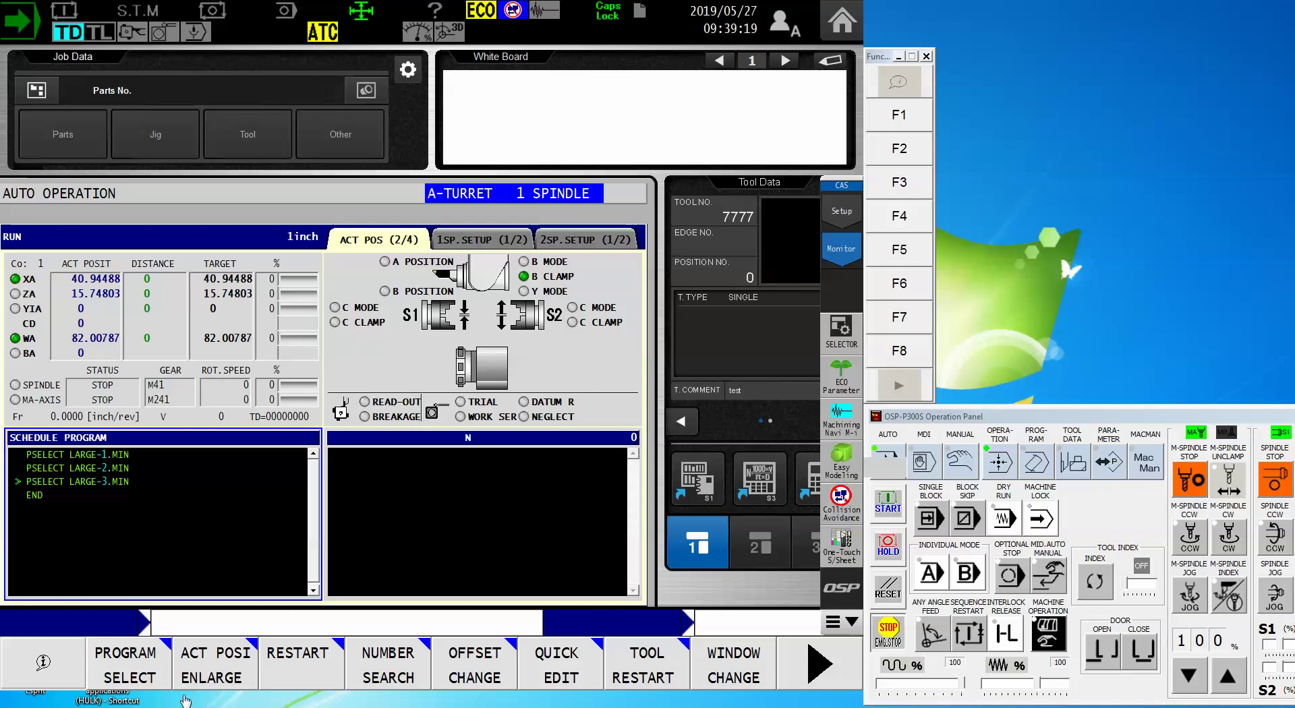
- View LARGE-1.MIN's code, then return to auto with the schedule at LARGE-2.MIN
{"action": "left_click", "coordinate": [1032, 472]}
{"action": "left_click", "coordinate": [95, 338]}
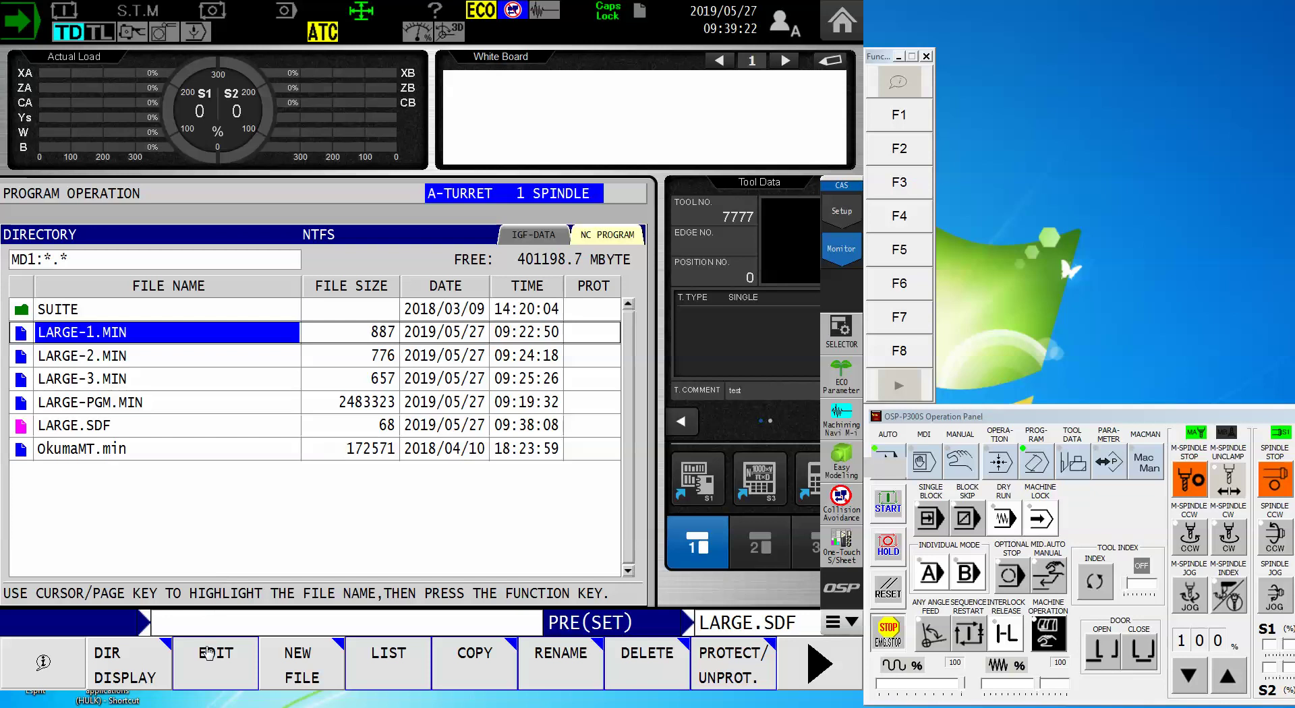
{"action": "left_click", "coordinate": [220, 666]}
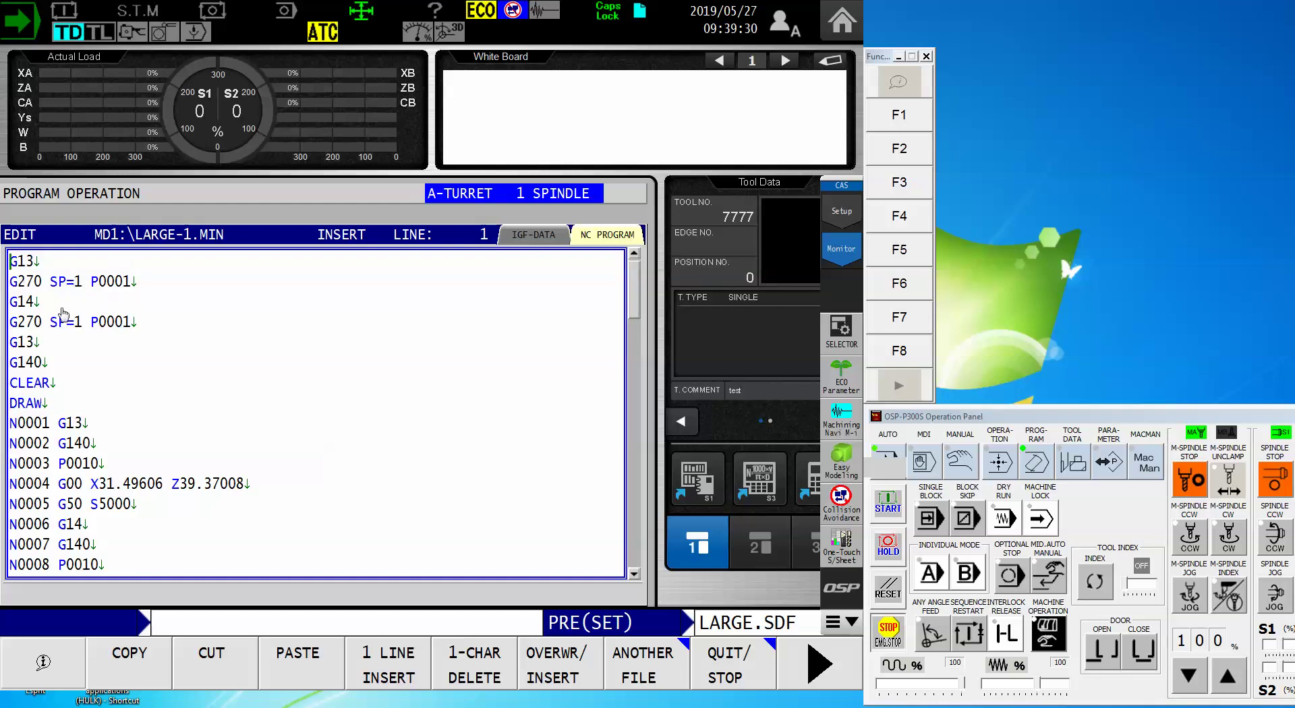
{"action": "left_click", "coordinate": [889, 461]}
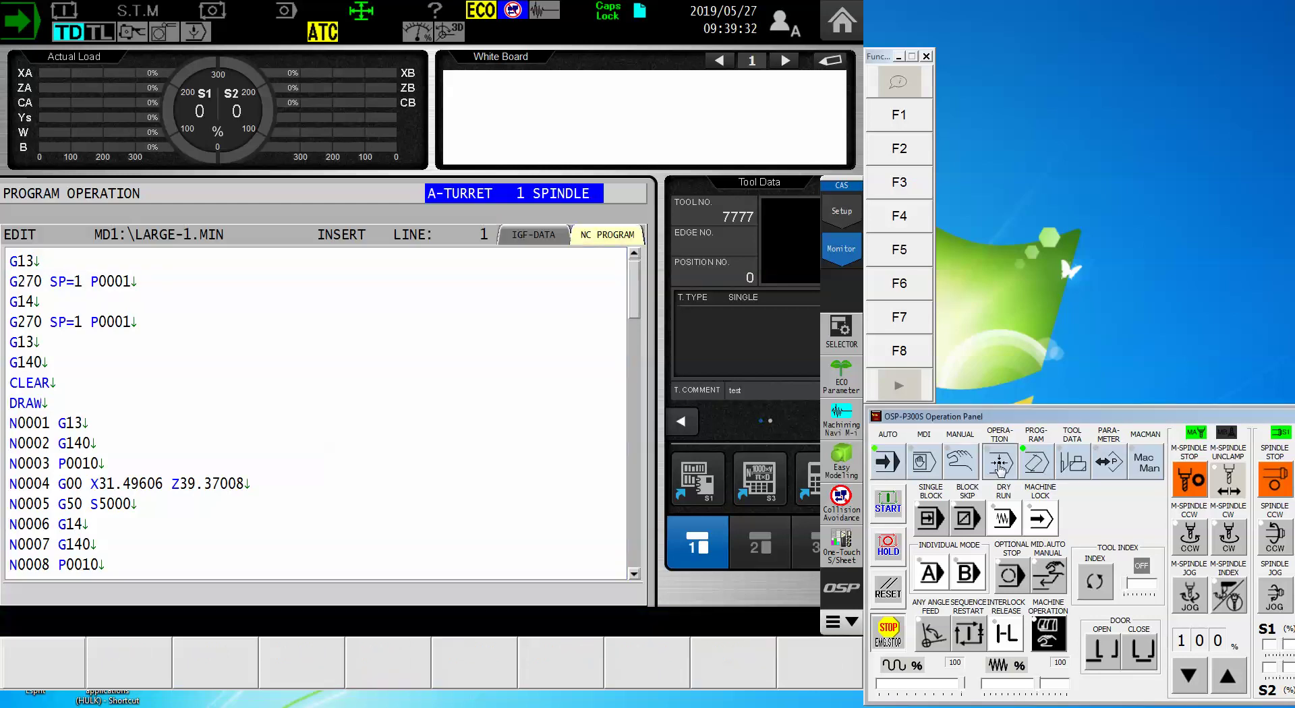
{"action": "left_click", "coordinate": [35, 482]}
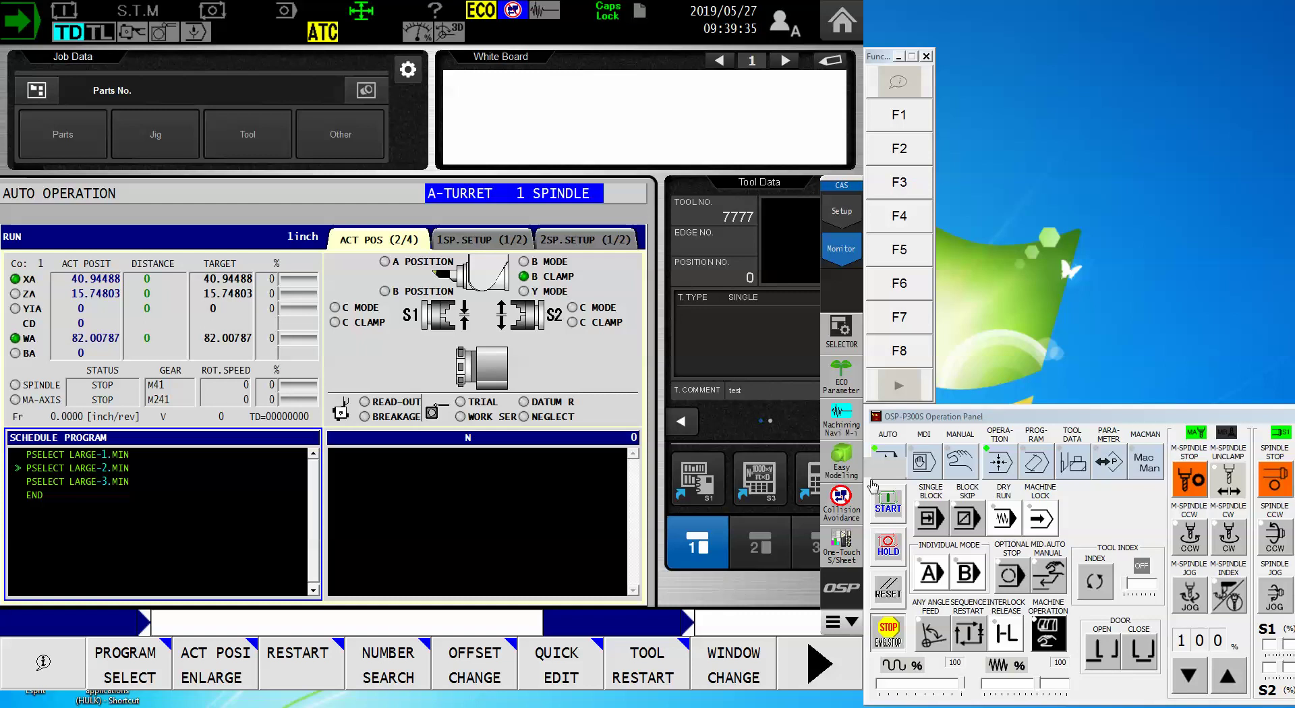
{"action": "left_click", "coordinate": [888, 462]}
{"action": "left_click", "coordinate": [18, 496]}
{"action": "left_click", "coordinate": [1035, 463]}
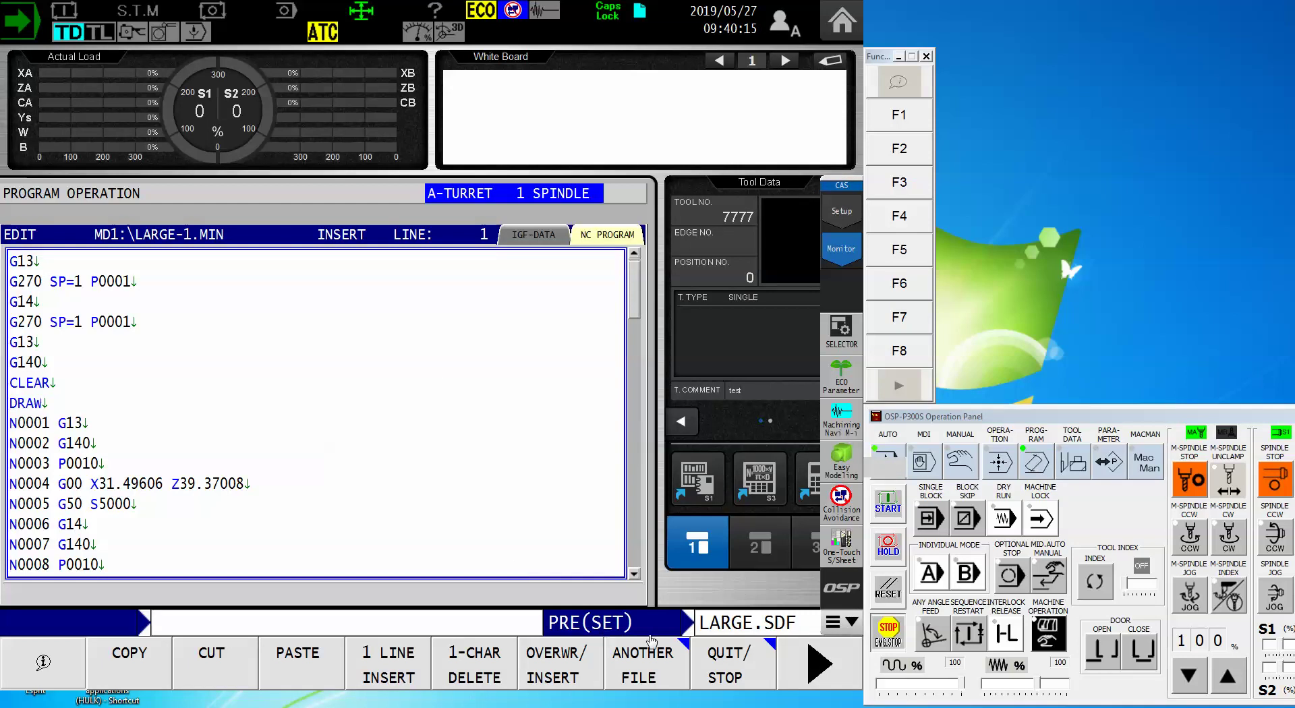
{"action": "left_click", "coordinate": [725, 664]}
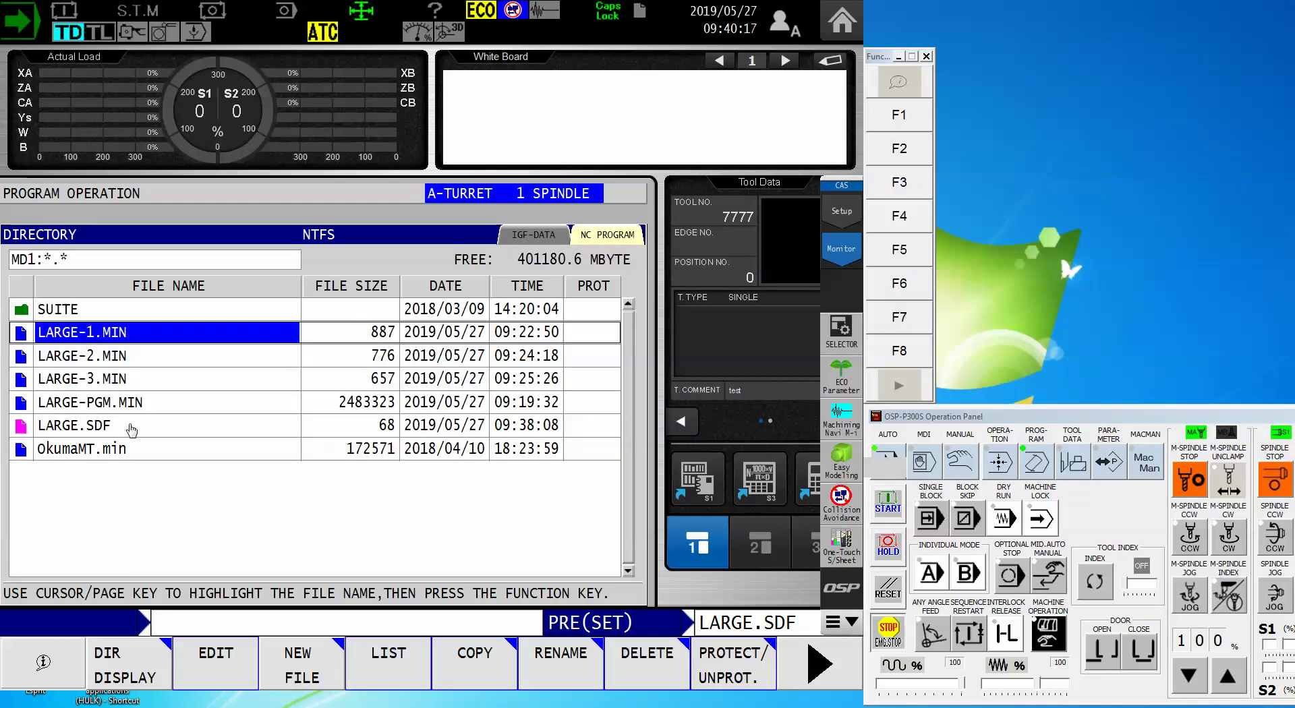
{"action": "left_click", "coordinate": [102, 405]}
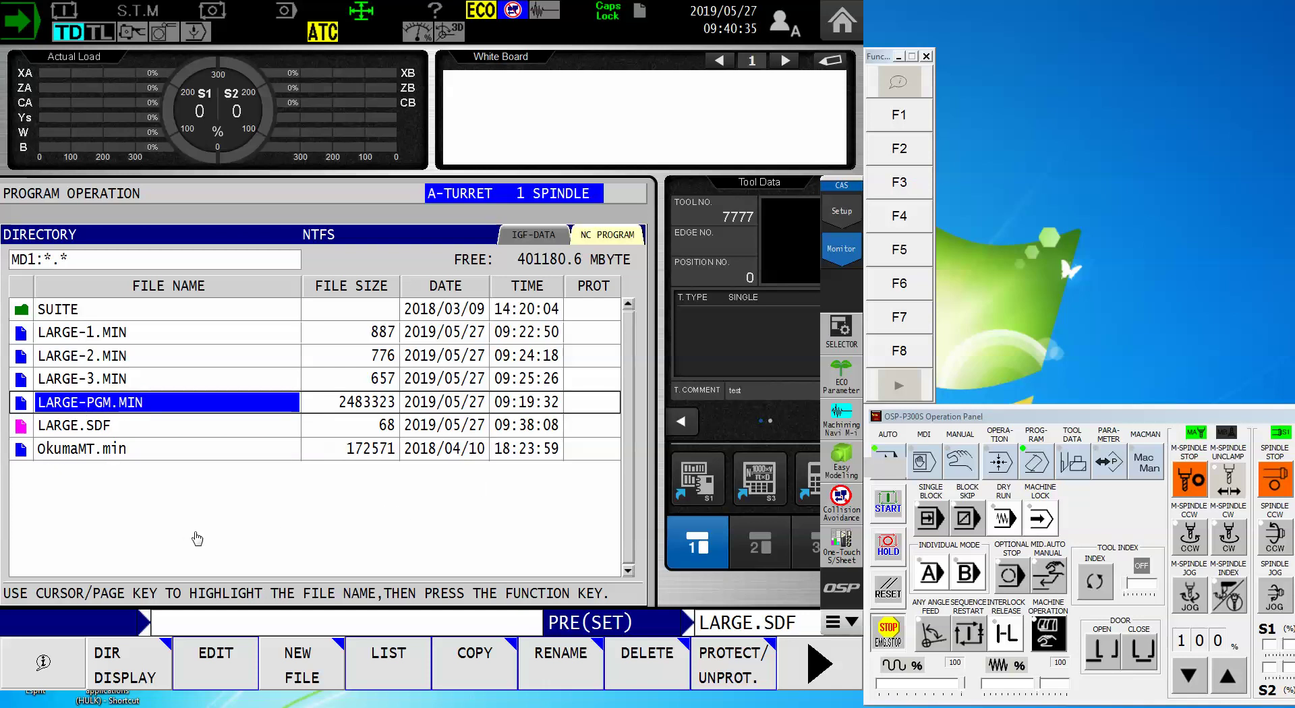
{"action": "left_click", "coordinate": [889, 462]}
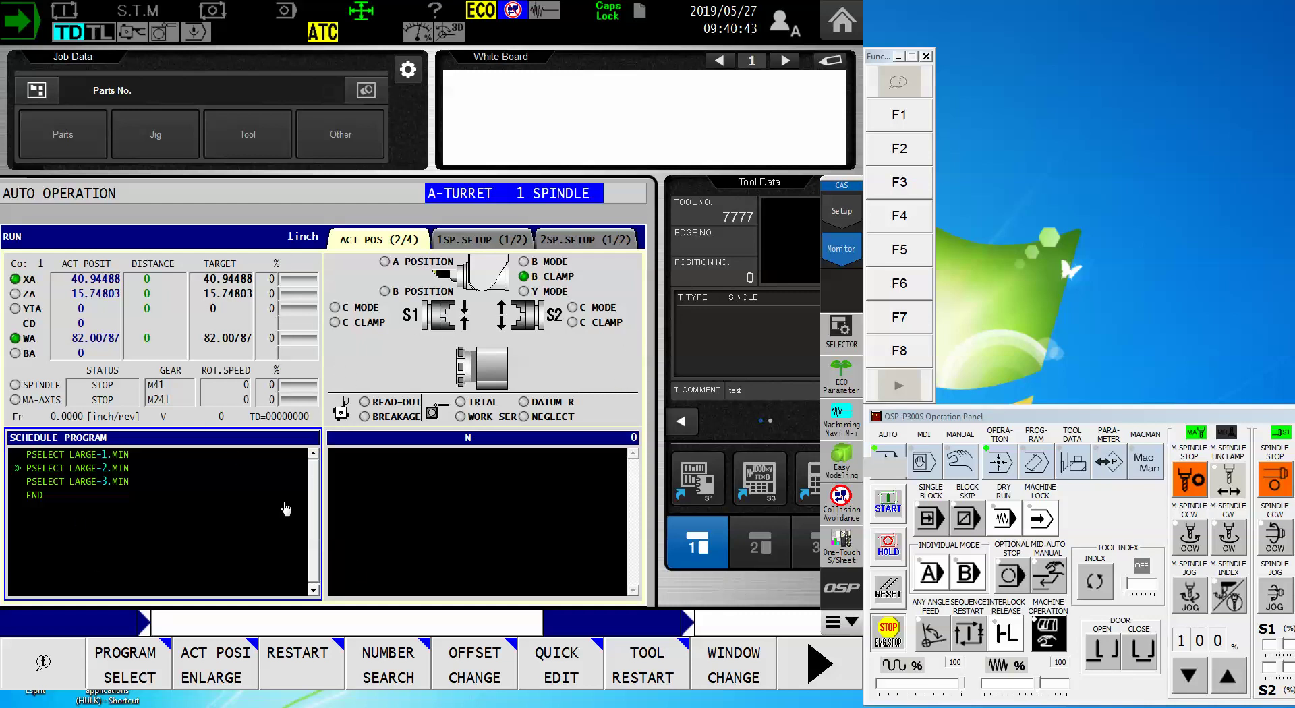
{"action": "left_click", "coordinate": [115, 678]}
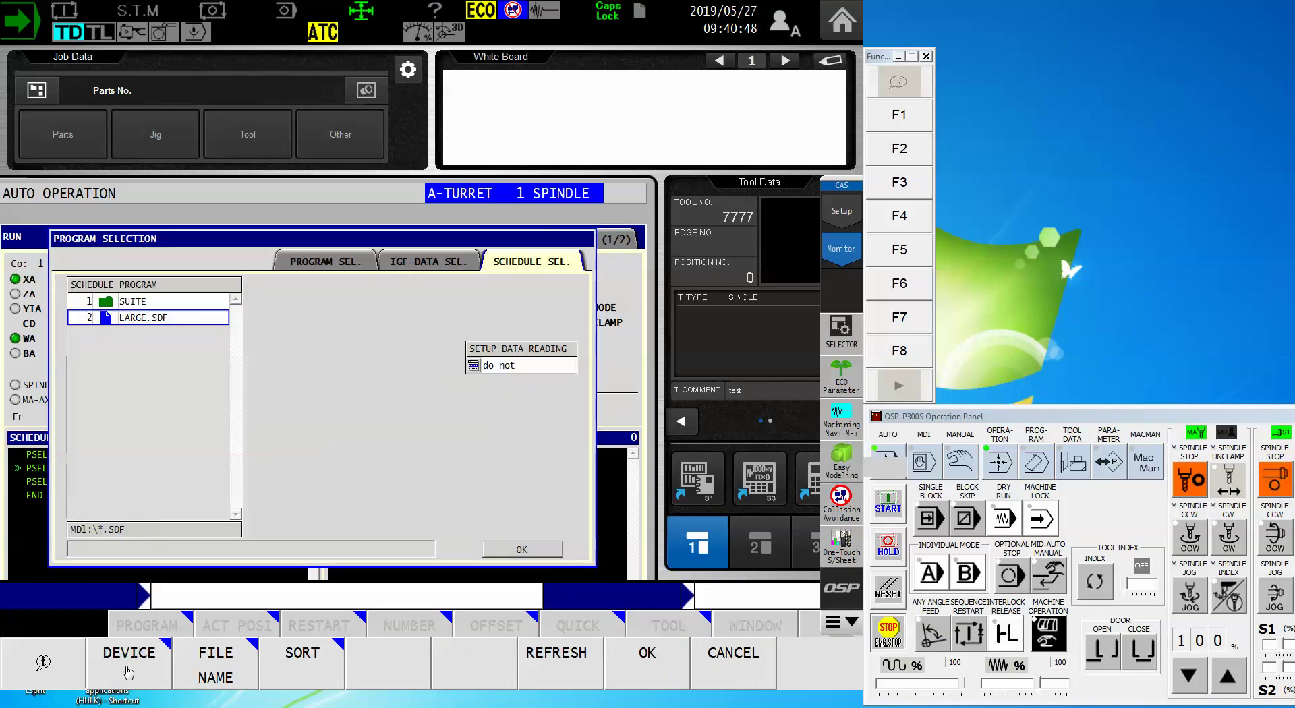
{"action": "left_click", "coordinate": [129, 673]}
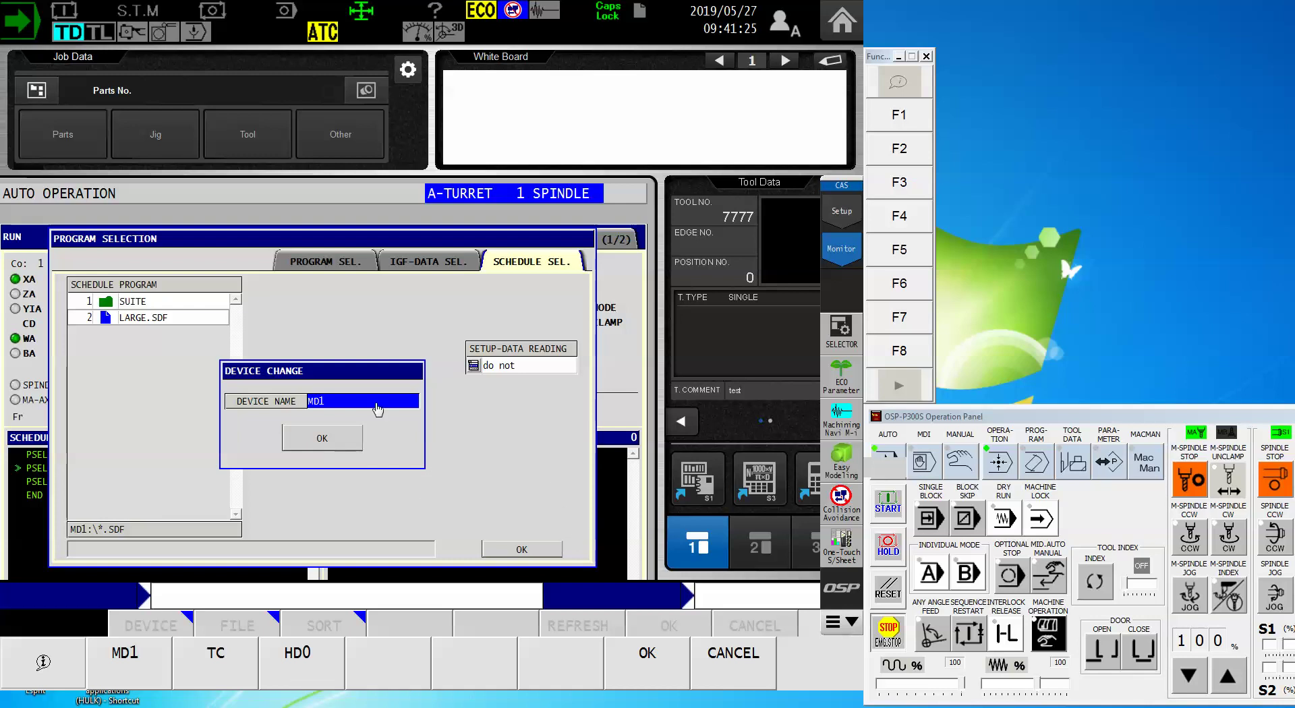
{"action": "left_click", "coordinate": [727, 668]}
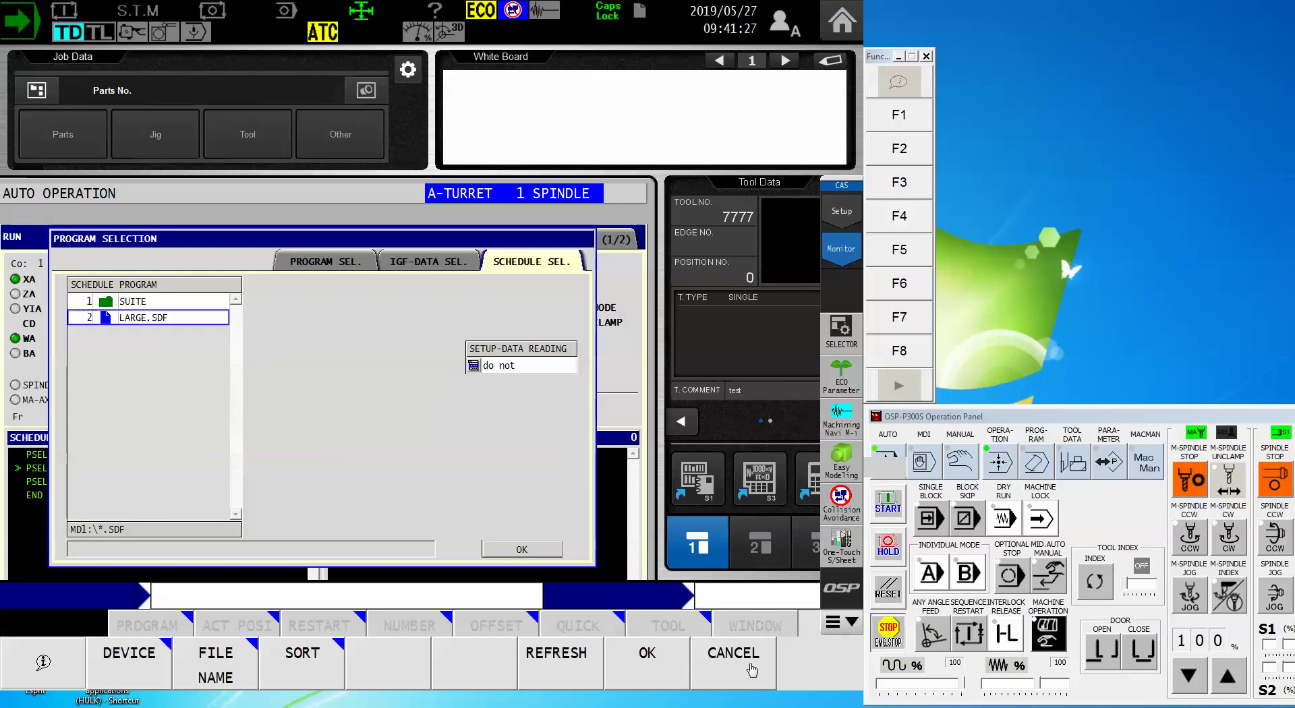
{"action": "left_click", "coordinate": [752, 677]}
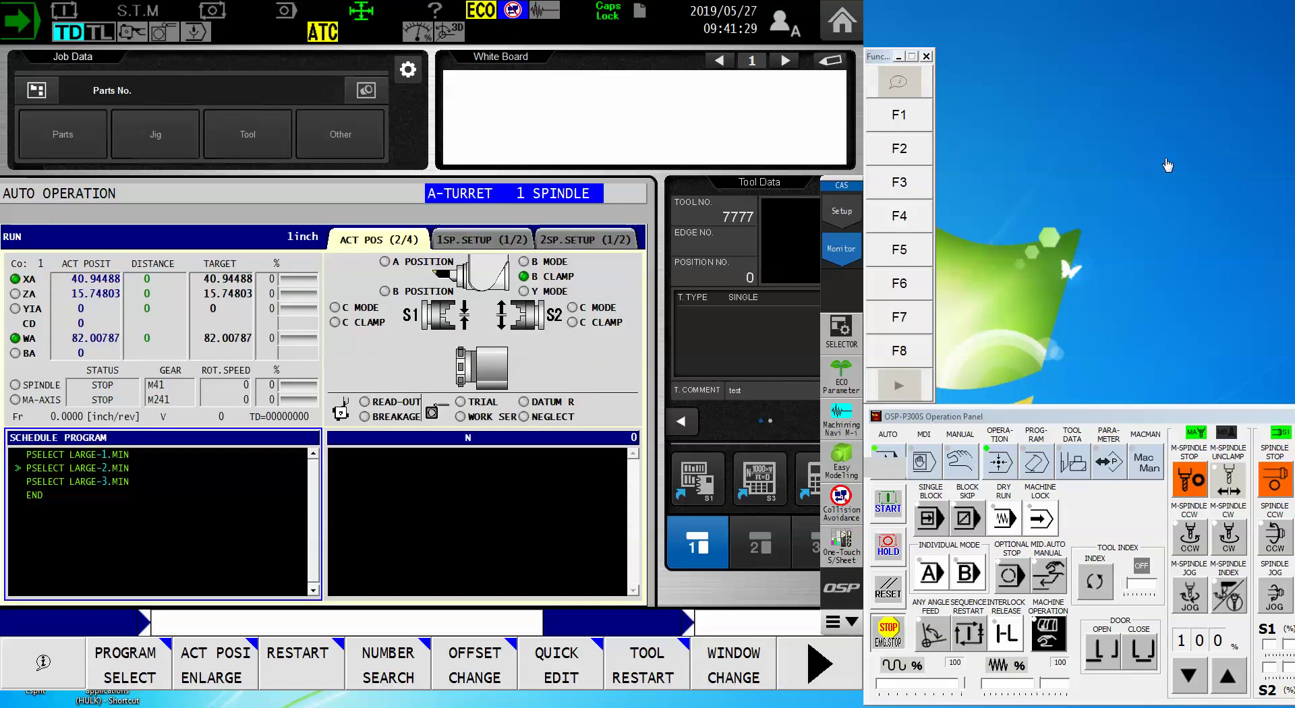
- Show the MD1 program directory in PROG-RAM mode and bring up the drive display choices
{"action": "left_click", "coordinate": [1042, 461]}
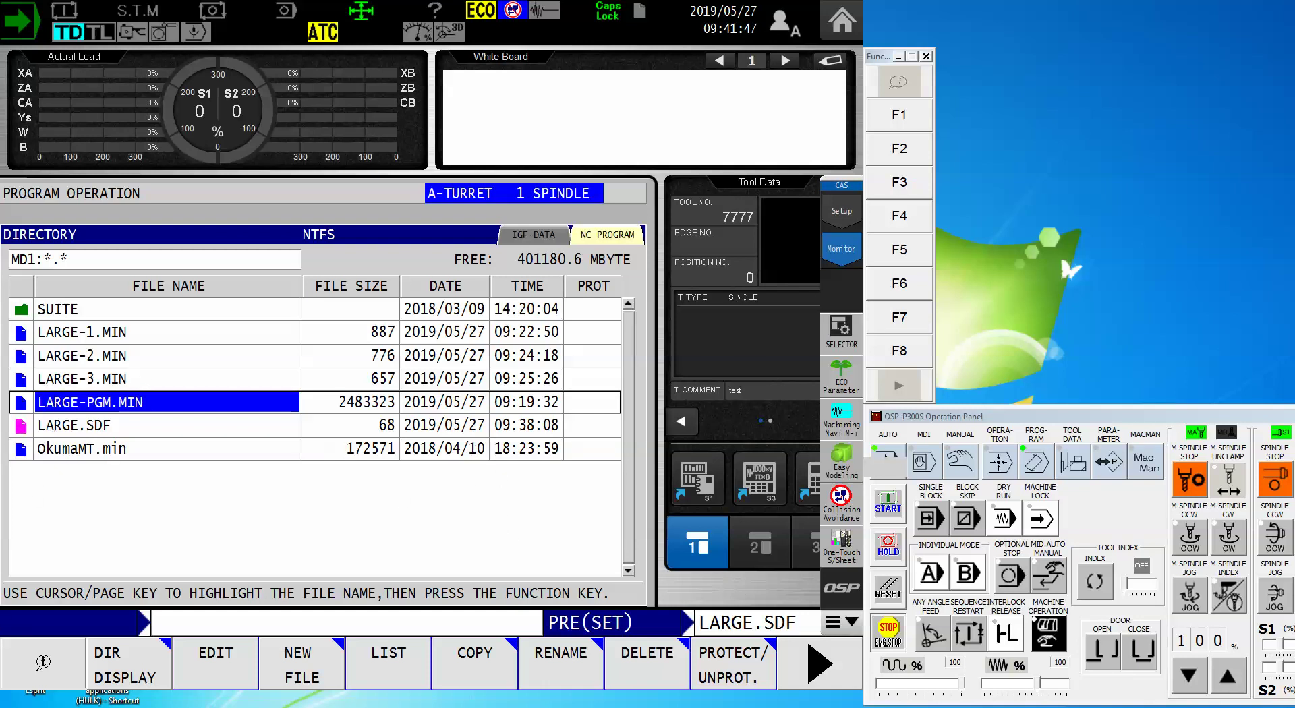
{"action": "left_click", "coordinate": [120, 669]}
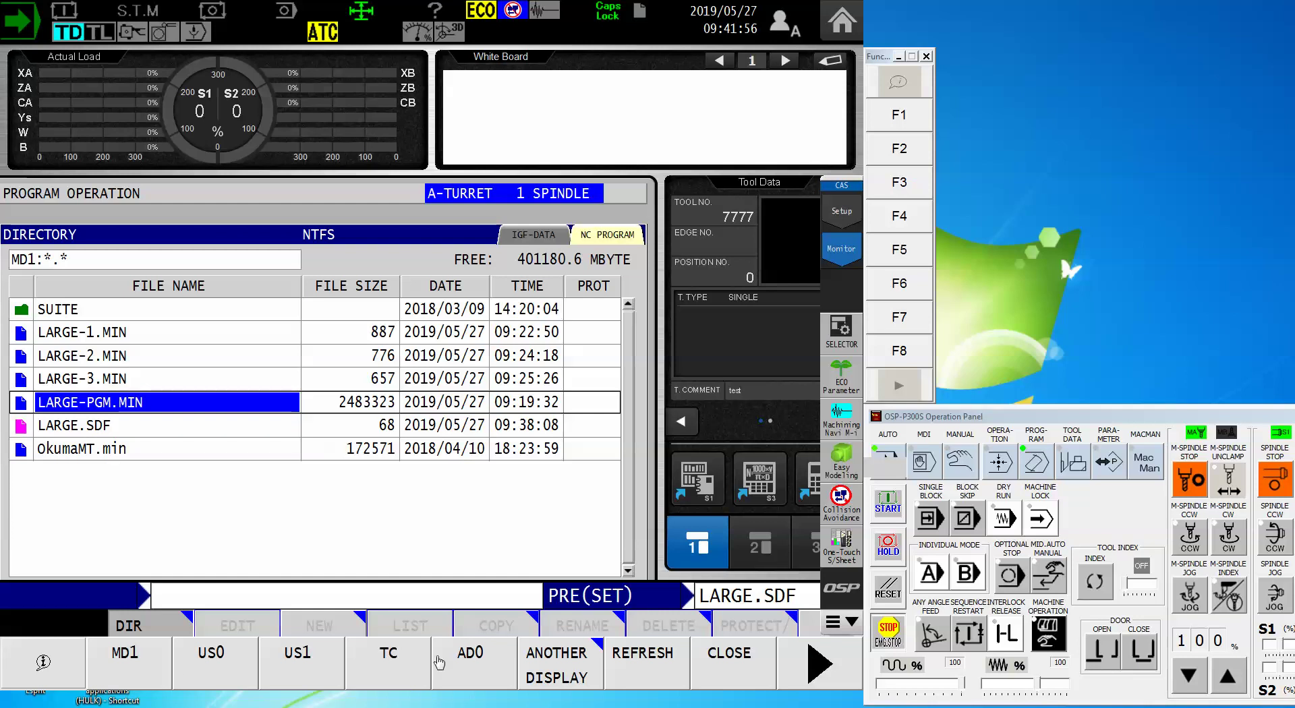
- Display a dual directory view with MD1 beside HD0:*.* as the second device
{"action": "left_click", "coordinate": [557, 671]}
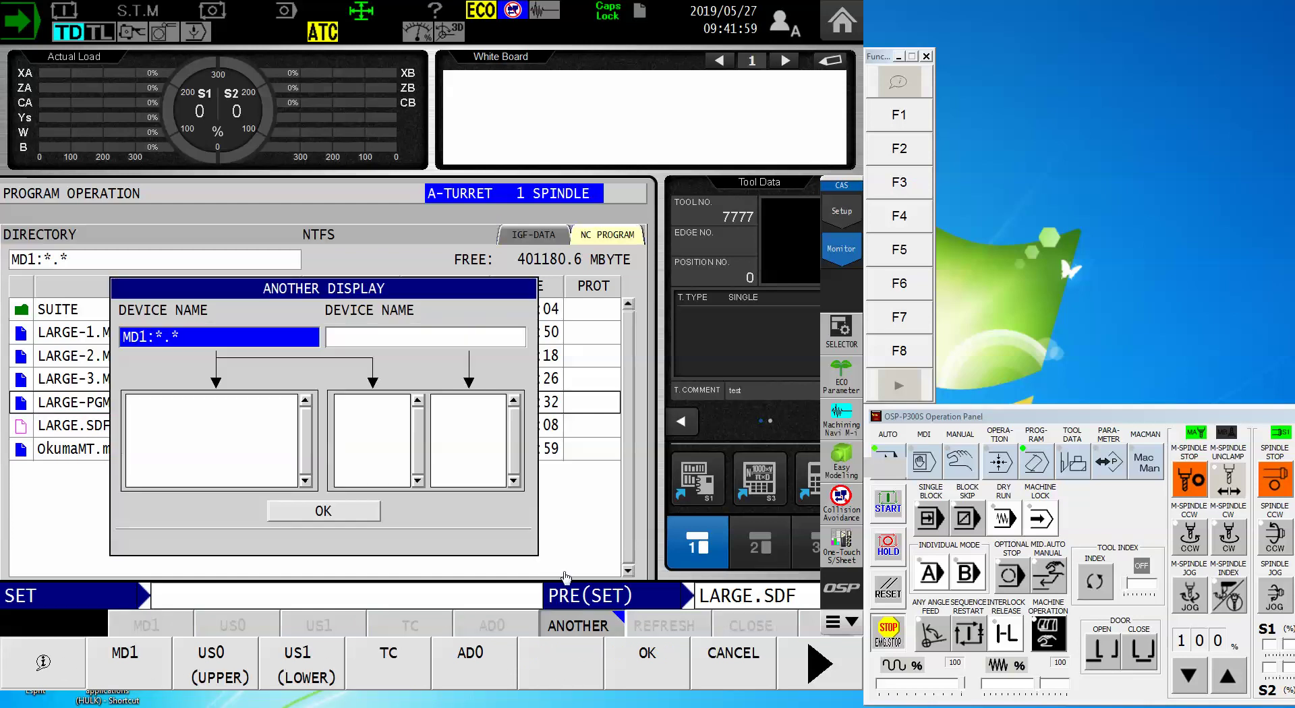
{"action": "left_click", "coordinate": [392, 341]}
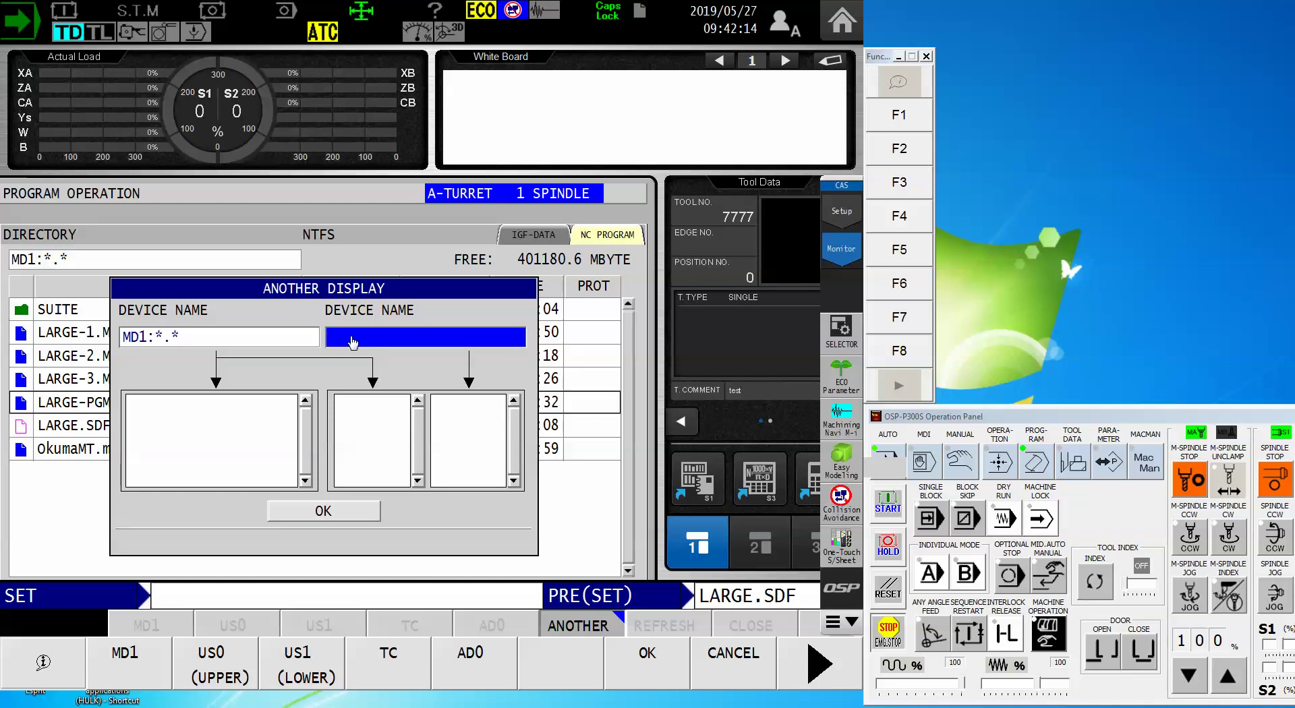
{"action": "type", "text": "HD0:*.*"}
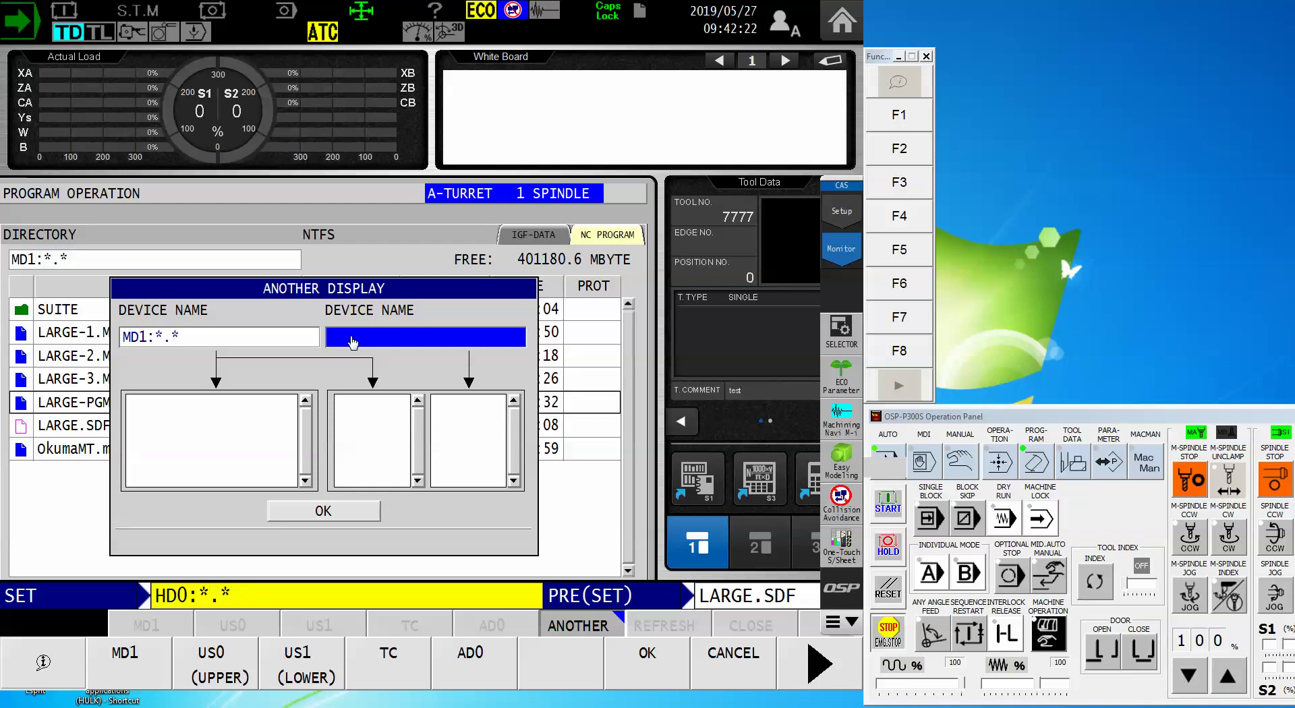
{"action": "key", "text": "Return"}
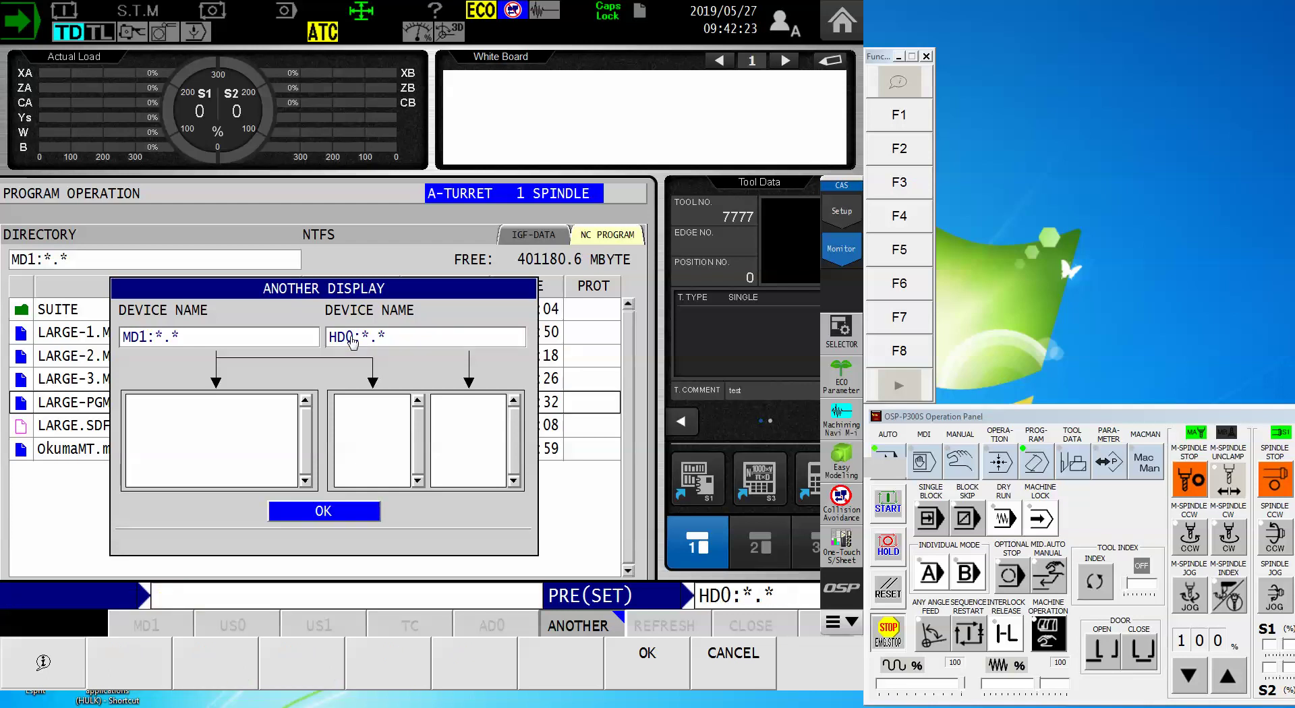
{"action": "left_click", "coordinate": [326, 511]}
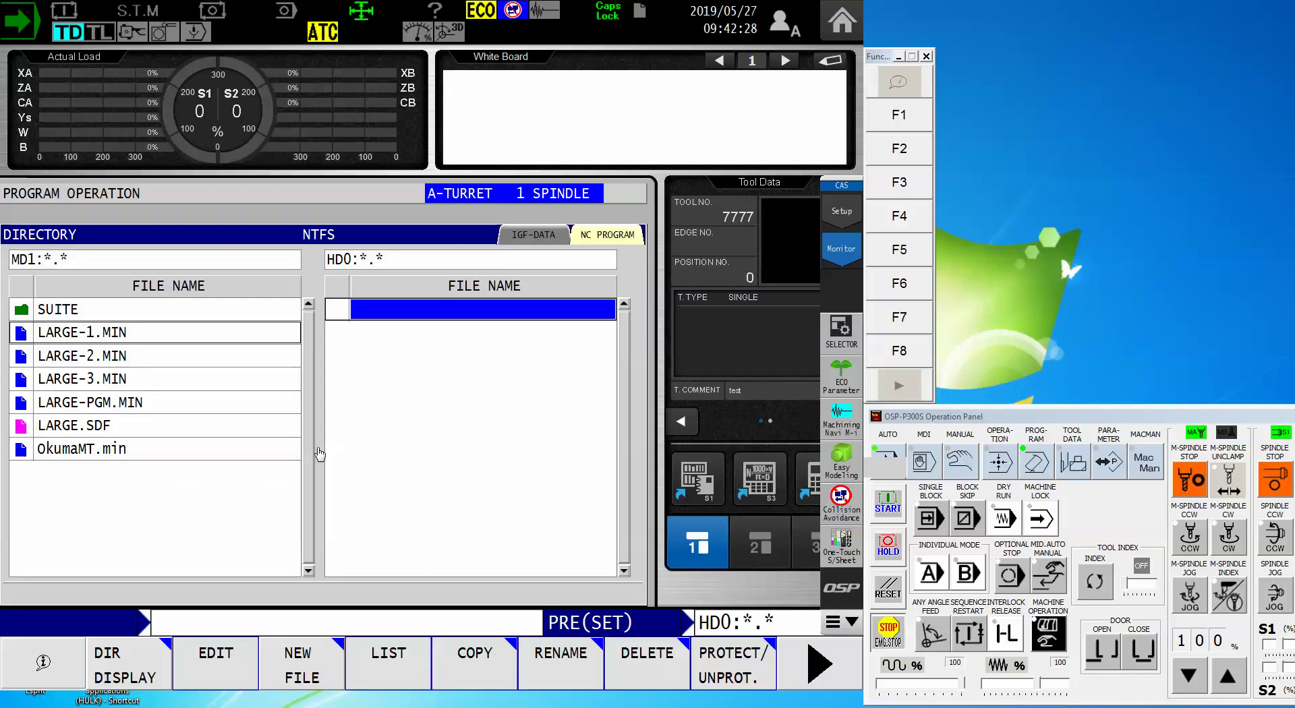
- Copy LARGE-PGM.MIN from the MD1 list to HD0, then switch to AUTO mode
{"action": "left_click", "coordinate": [108, 408]}
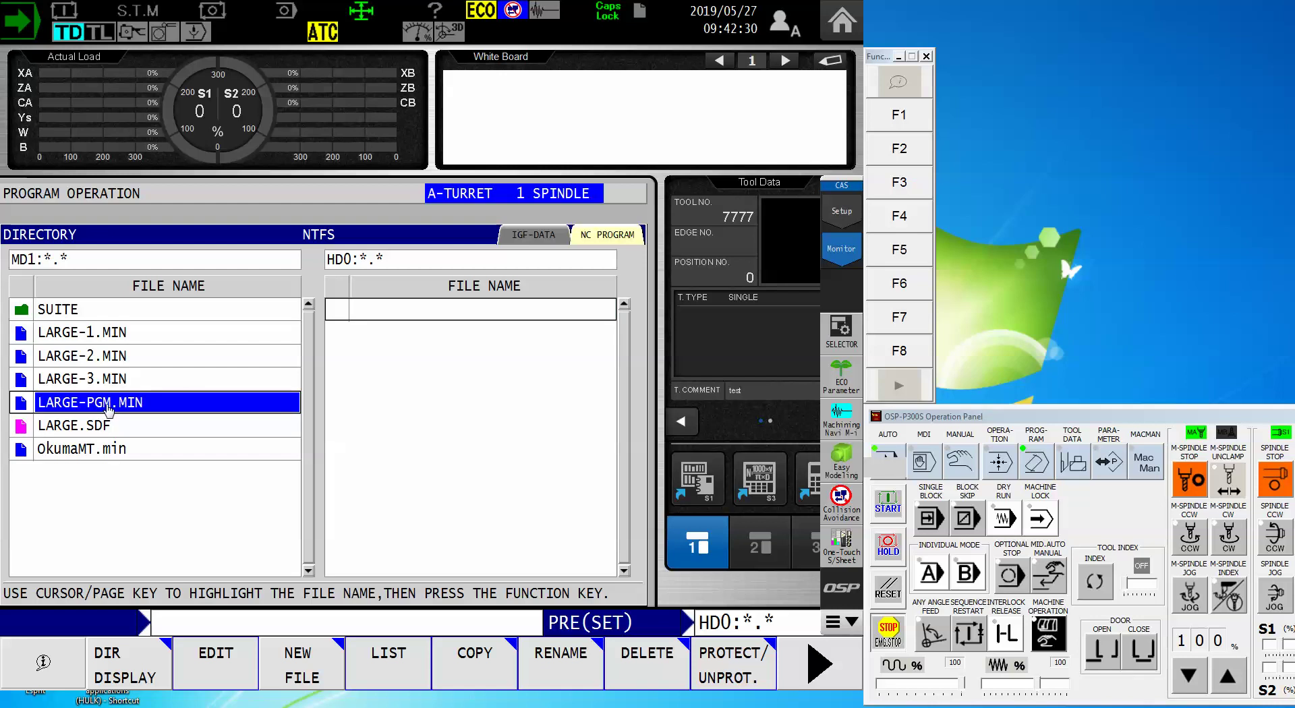
{"action": "left_click", "coordinate": [466, 671]}
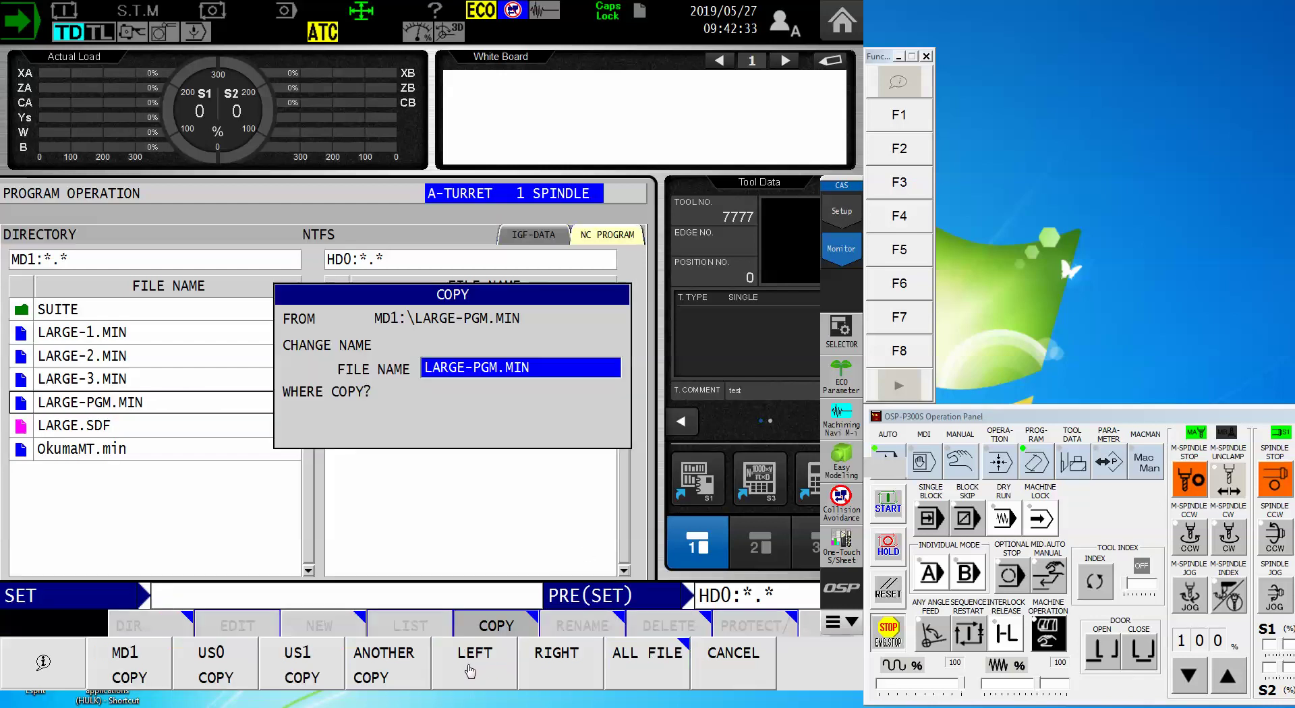
{"action": "left_click", "coordinate": [569, 674]}
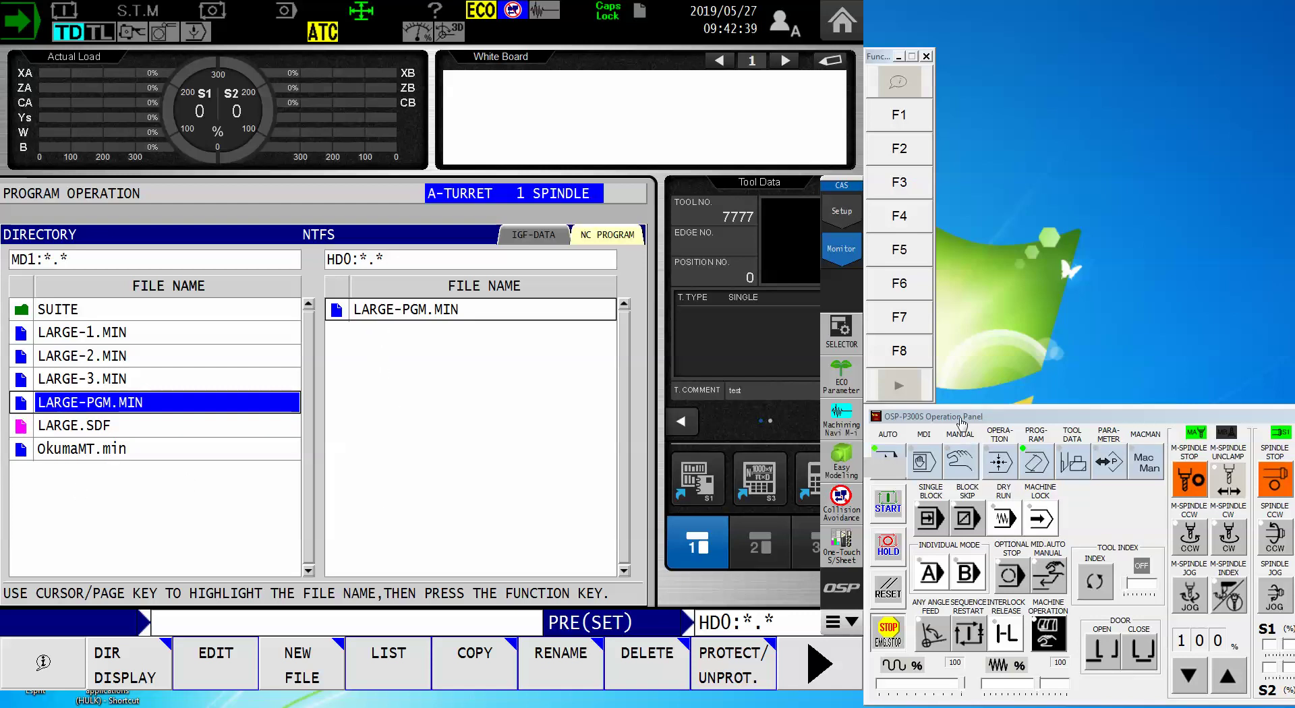
{"action": "left_click", "coordinate": [889, 455]}
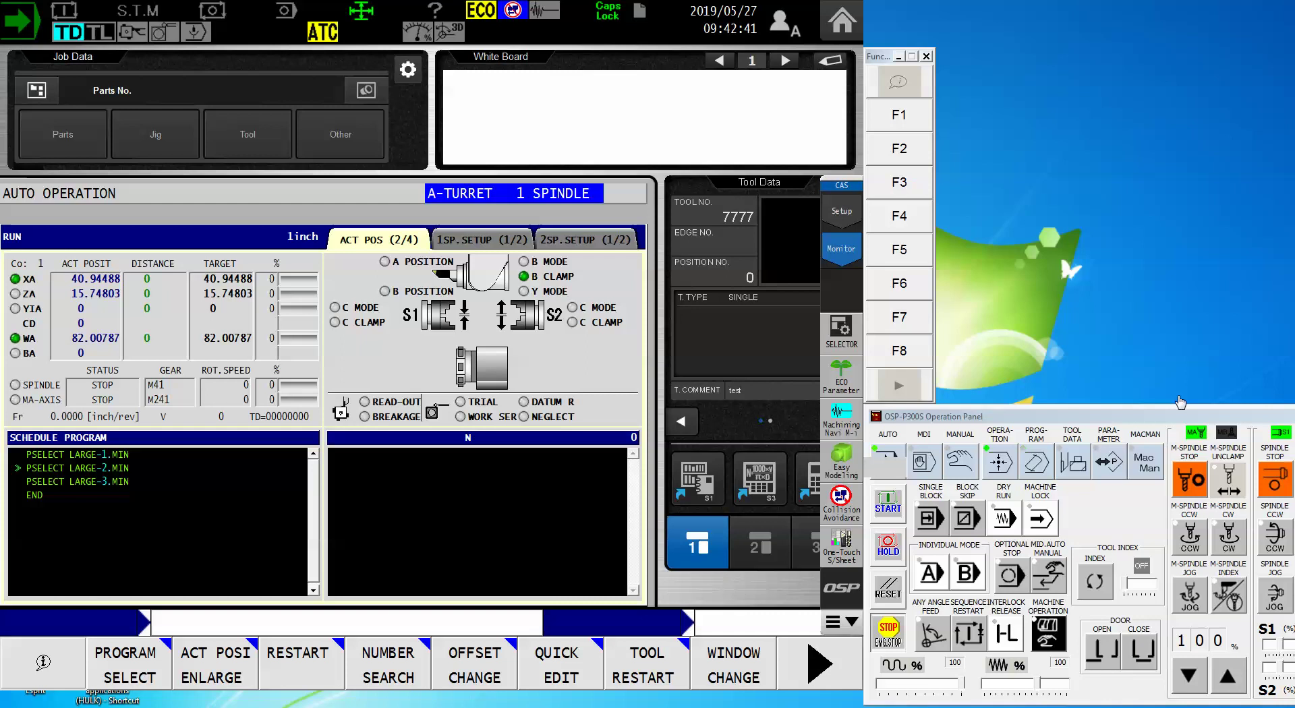
- Select LARGE-PGM.MIN from device HD0 as the main program for automatic operation
{"action": "left_click", "coordinate": [108, 674]}
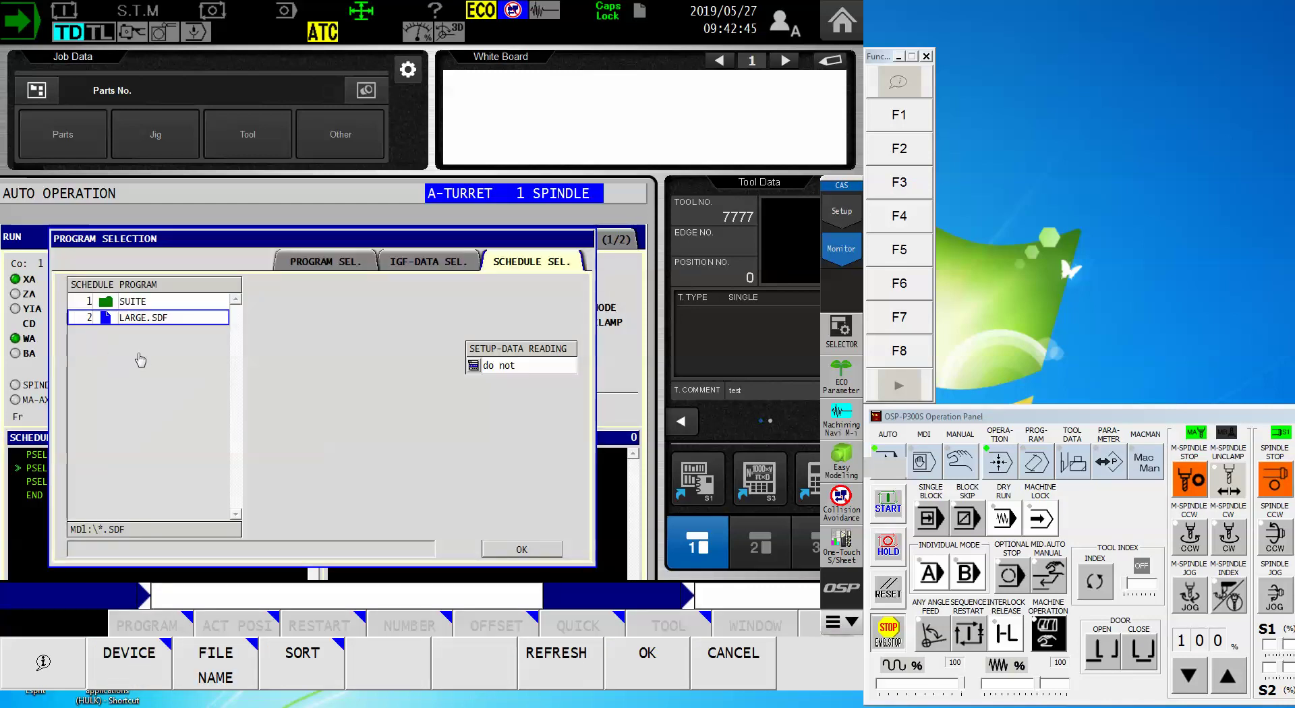
{"action": "left_click", "coordinate": [320, 263]}
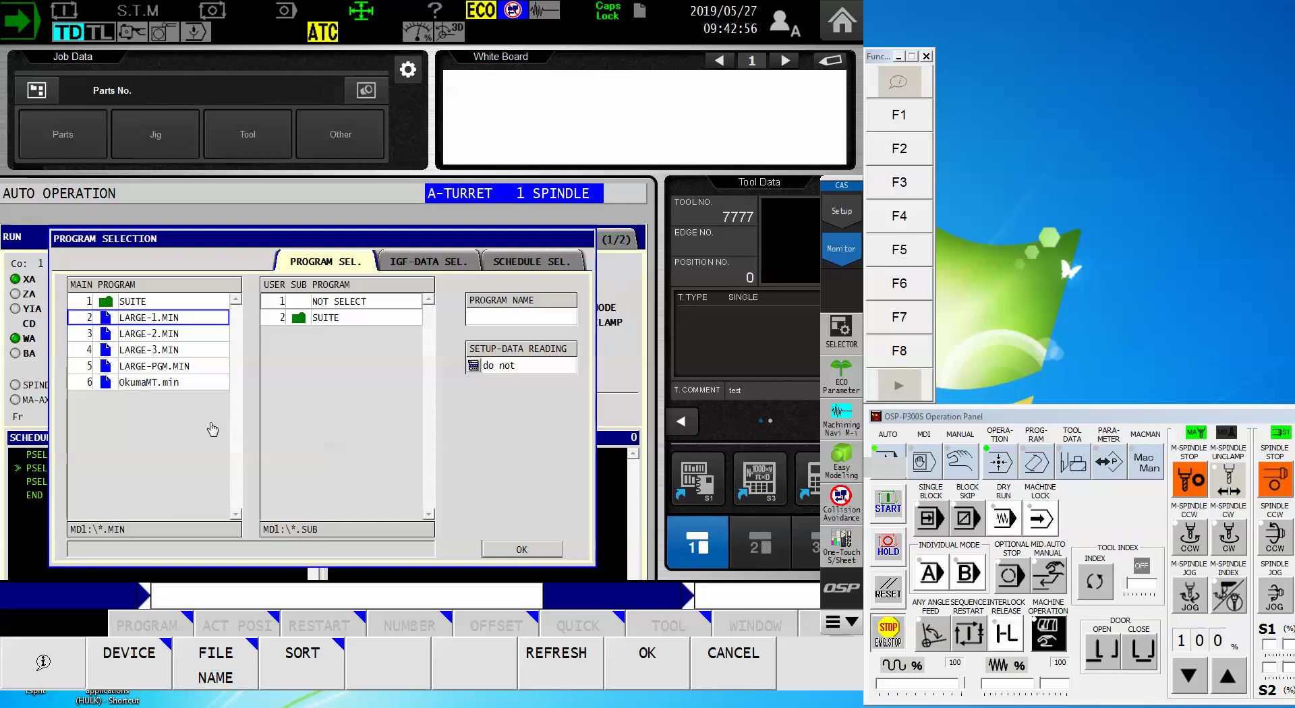
{"action": "left_click", "coordinate": [133, 674]}
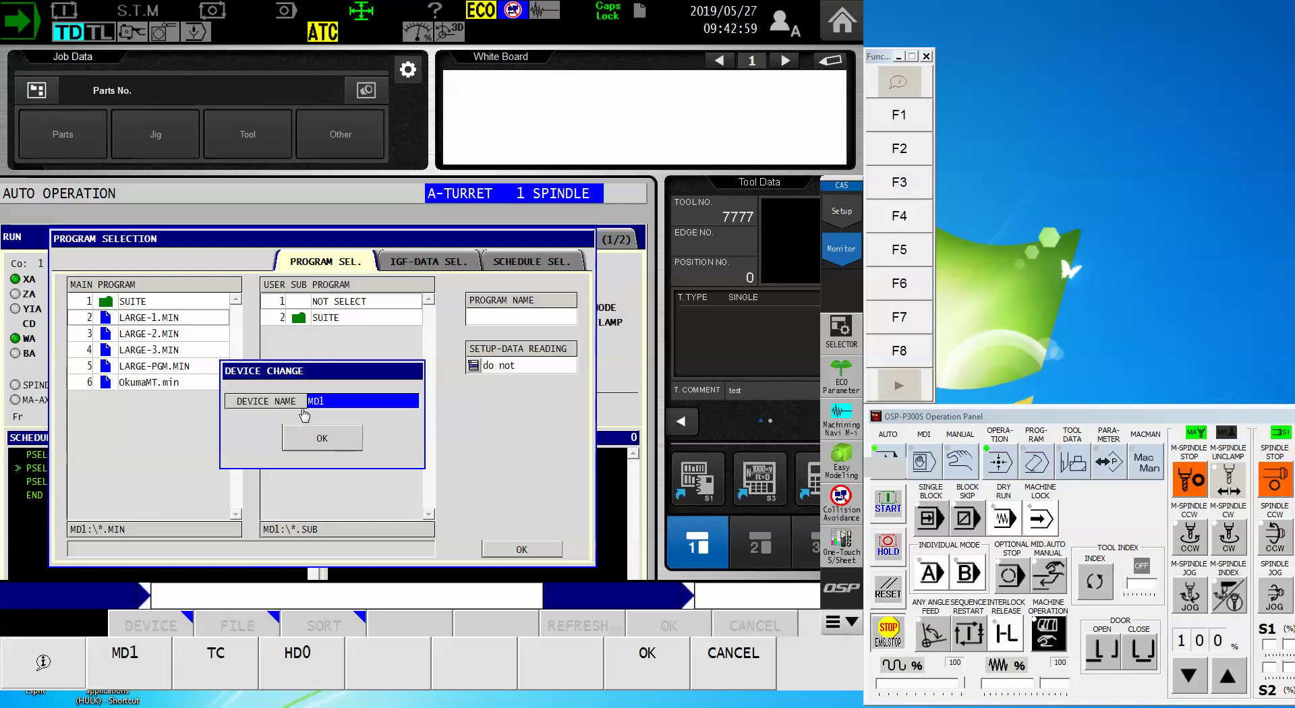
{"action": "left_click", "coordinate": [306, 667]}
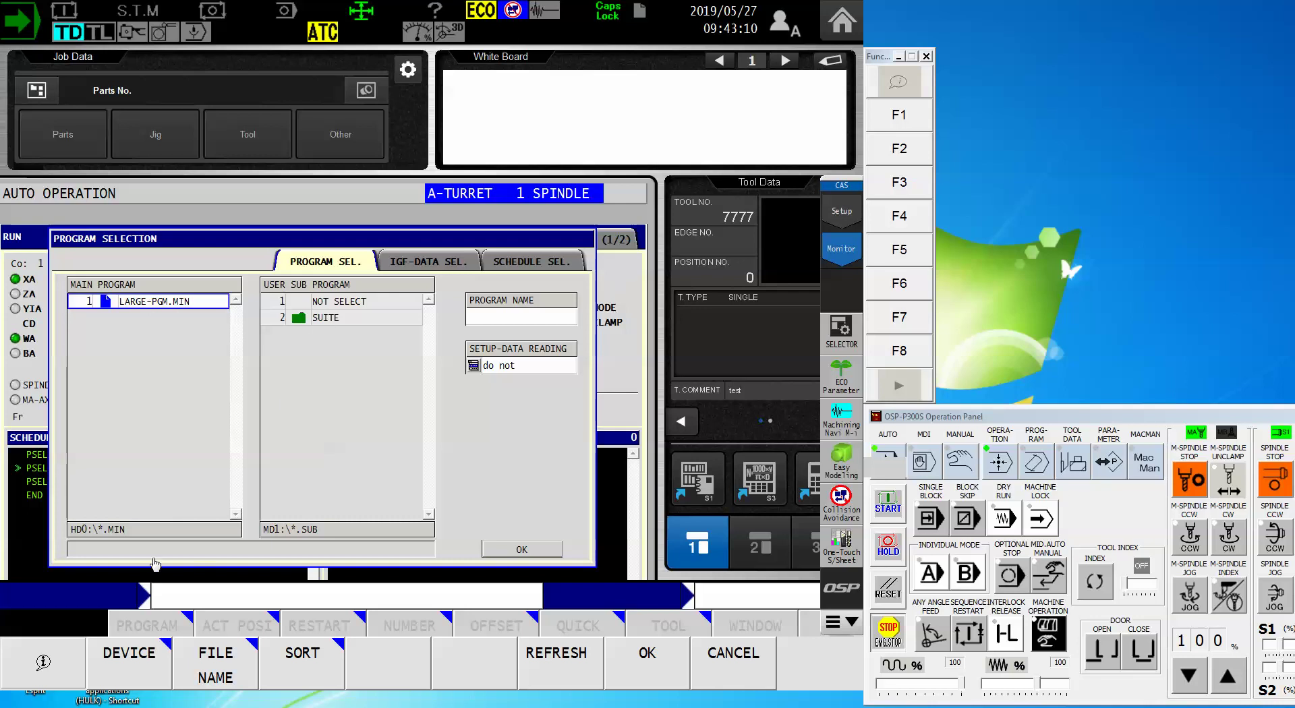
{"action": "left_click", "coordinate": [637, 657]}
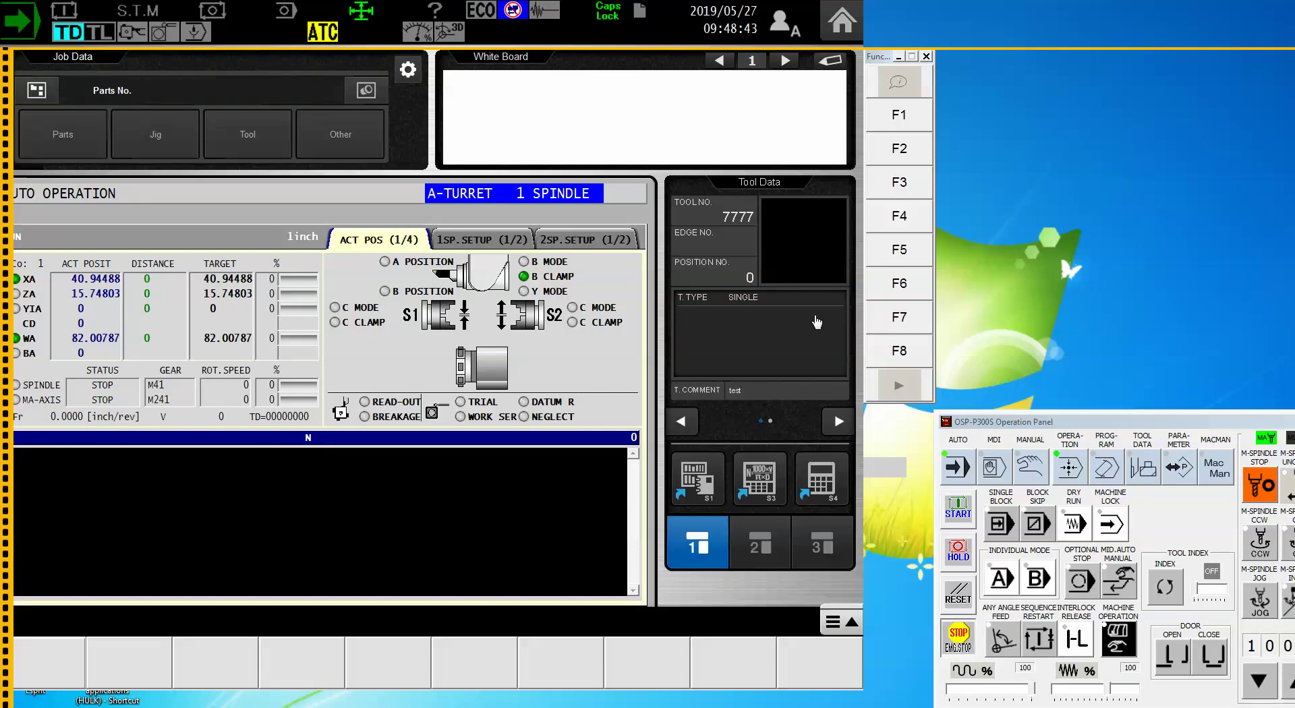
{"action": "left_click", "coordinate": [237, 619]}
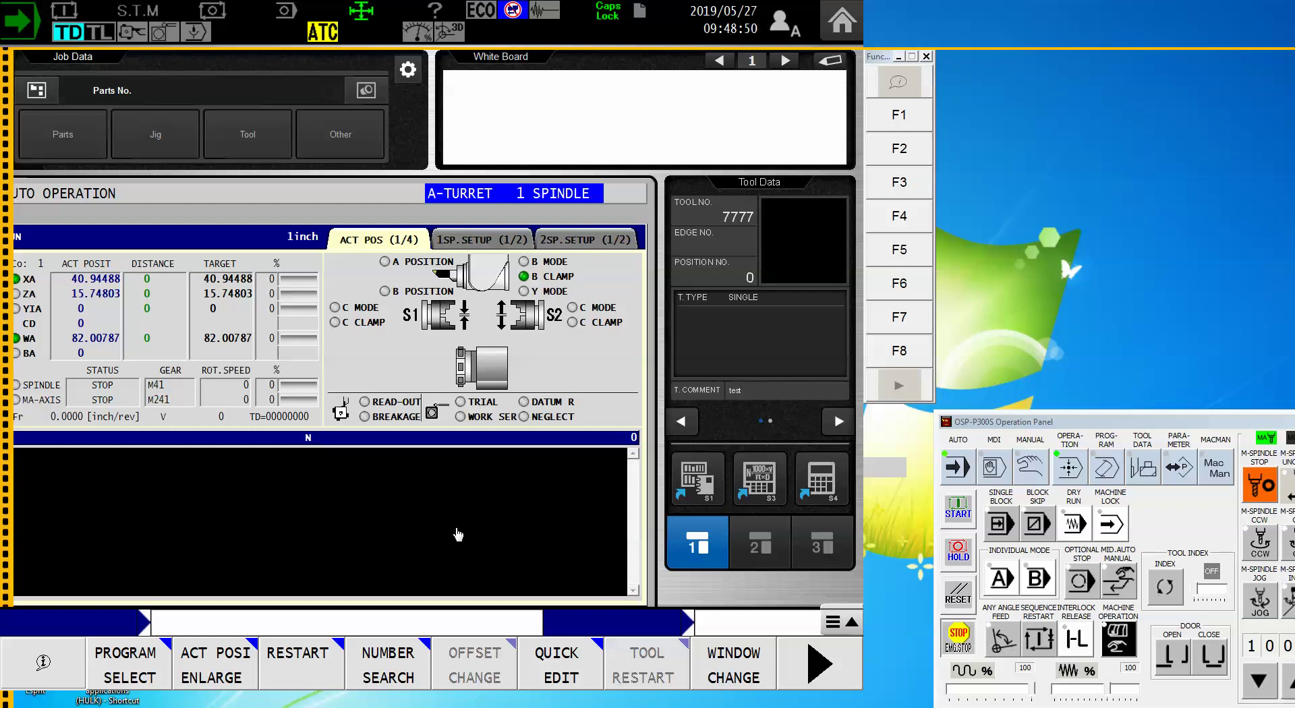
{"action": "left_click", "coordinate": [132, 665]}
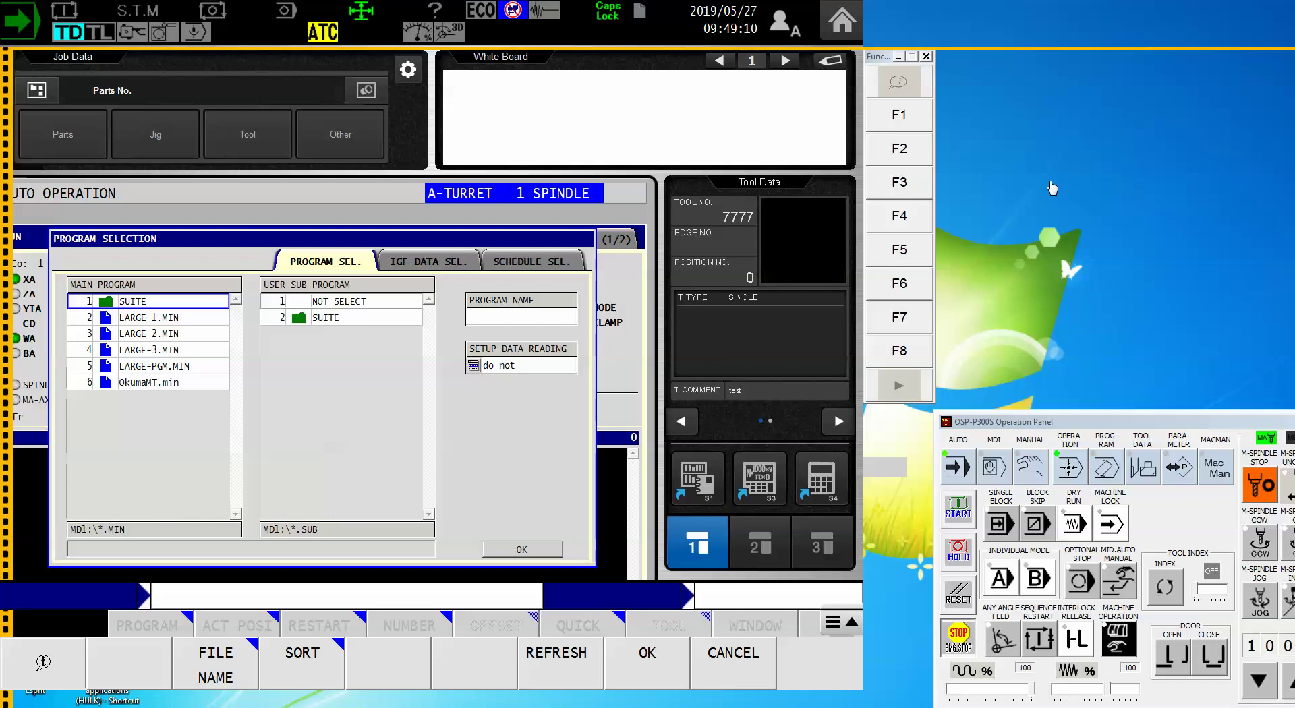
{"action": "left_click", "coordinate": [721, 668]}
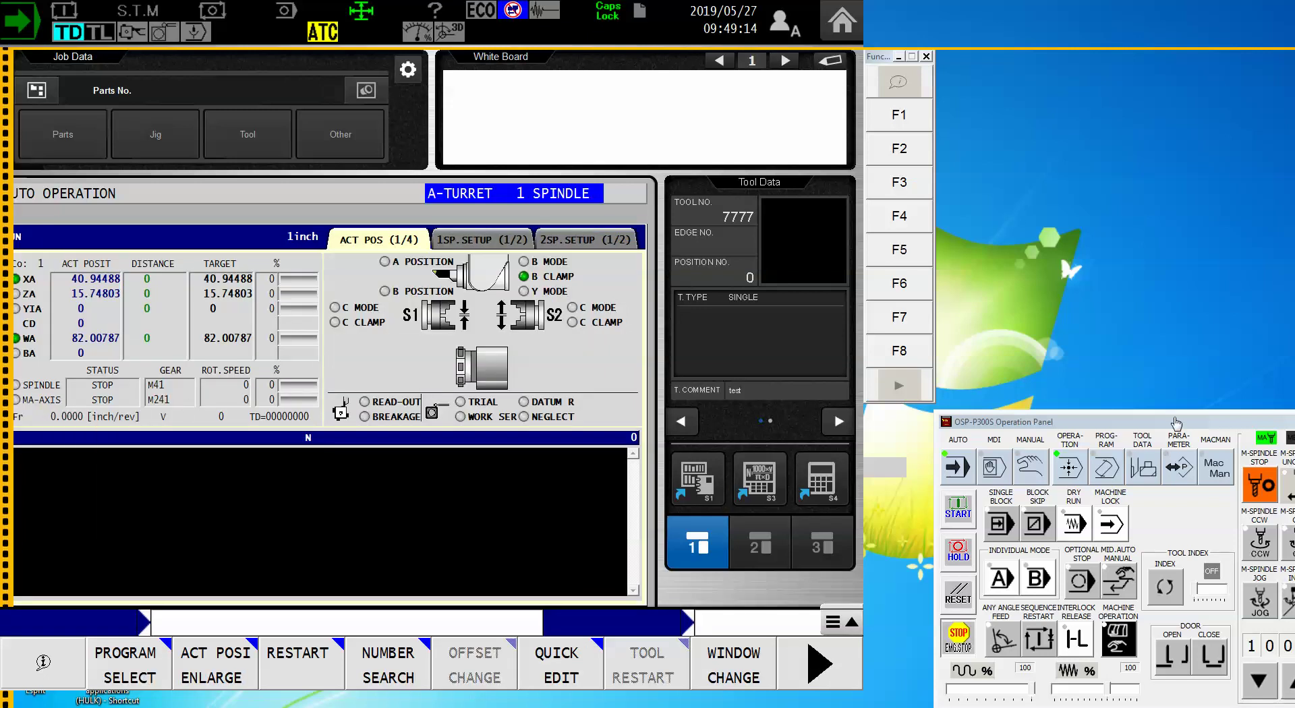
- Reposition the Operation Panel and display the ATC Function page under machine operation
{"action": "left_click_drag", "start_coordinate": [1179, 427], "coordinate": [466, 262]}
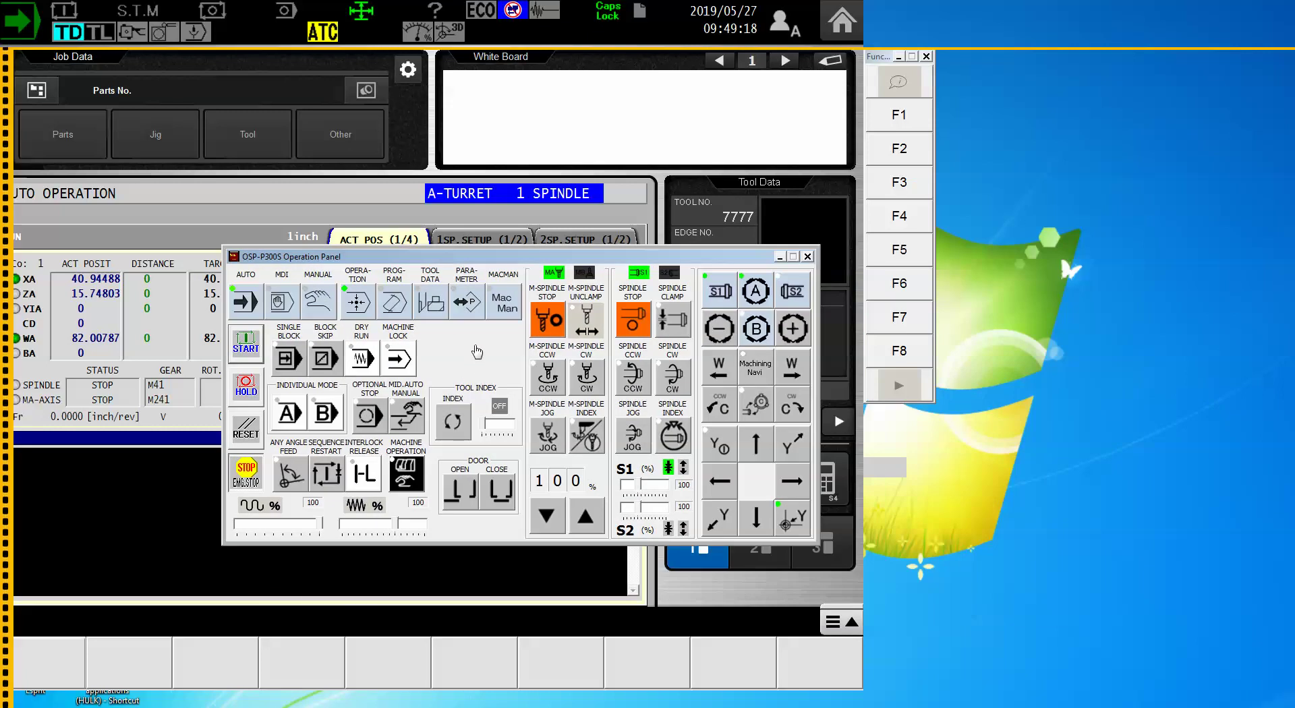
{"action": "left_click_drag", "start_coordinate": [591, 257], "coordinate": [552, 239]}
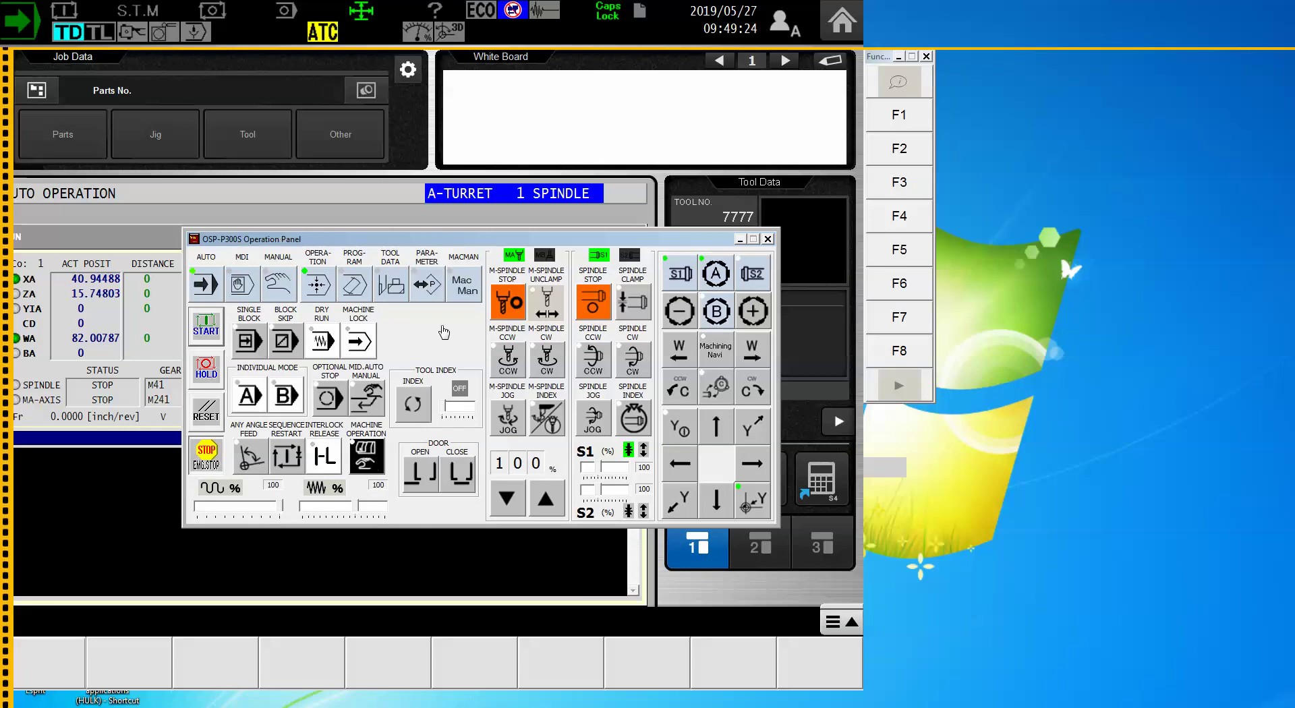
{"action": "left_click", "coordinate": [366, 455]}
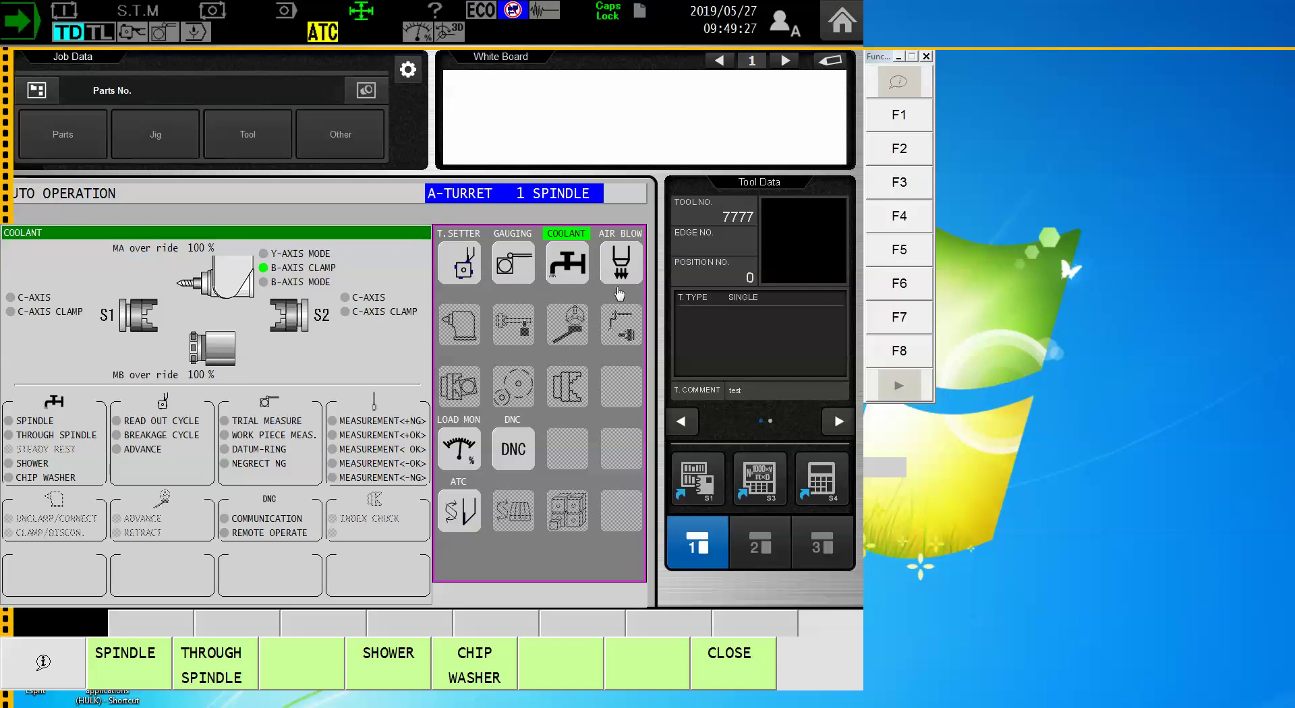
{"action": "left_click", "coordinate": [464, 514]}
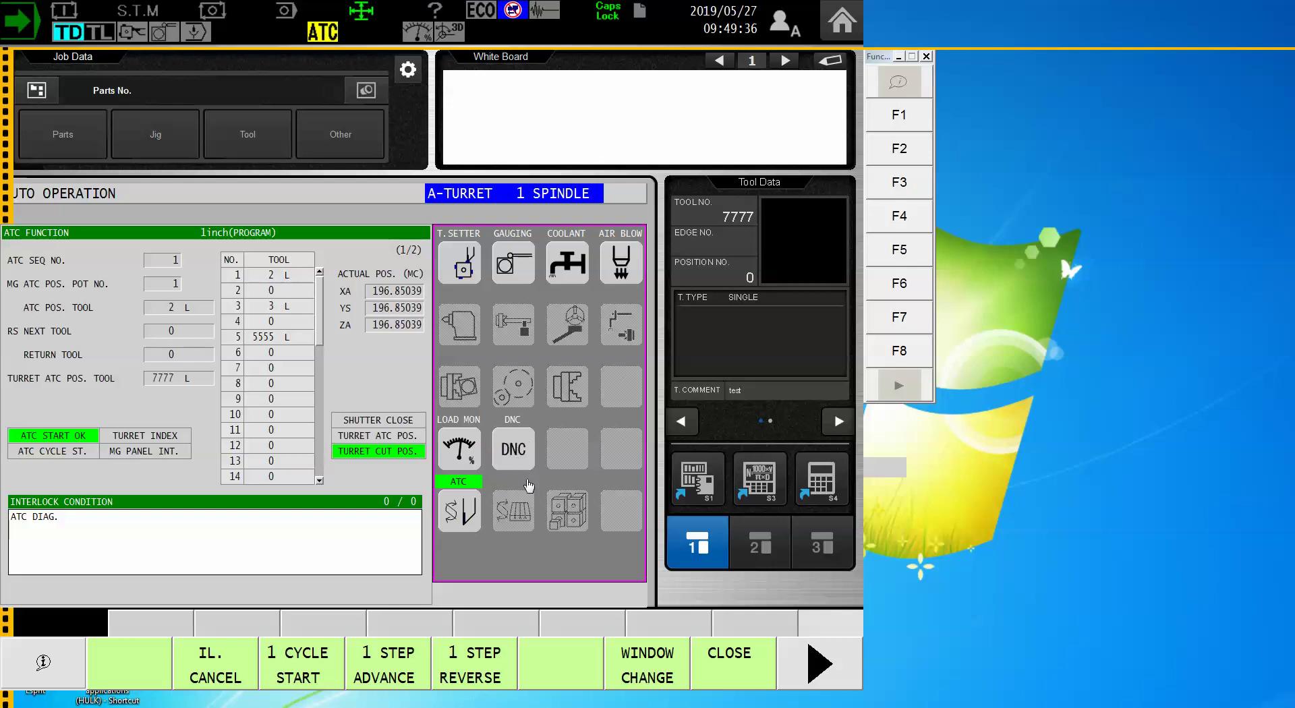
- Turn on F1 COMMUNICATION in the DNC-DT settings
{"action": "left_click", "coordinate": [528, 451]}
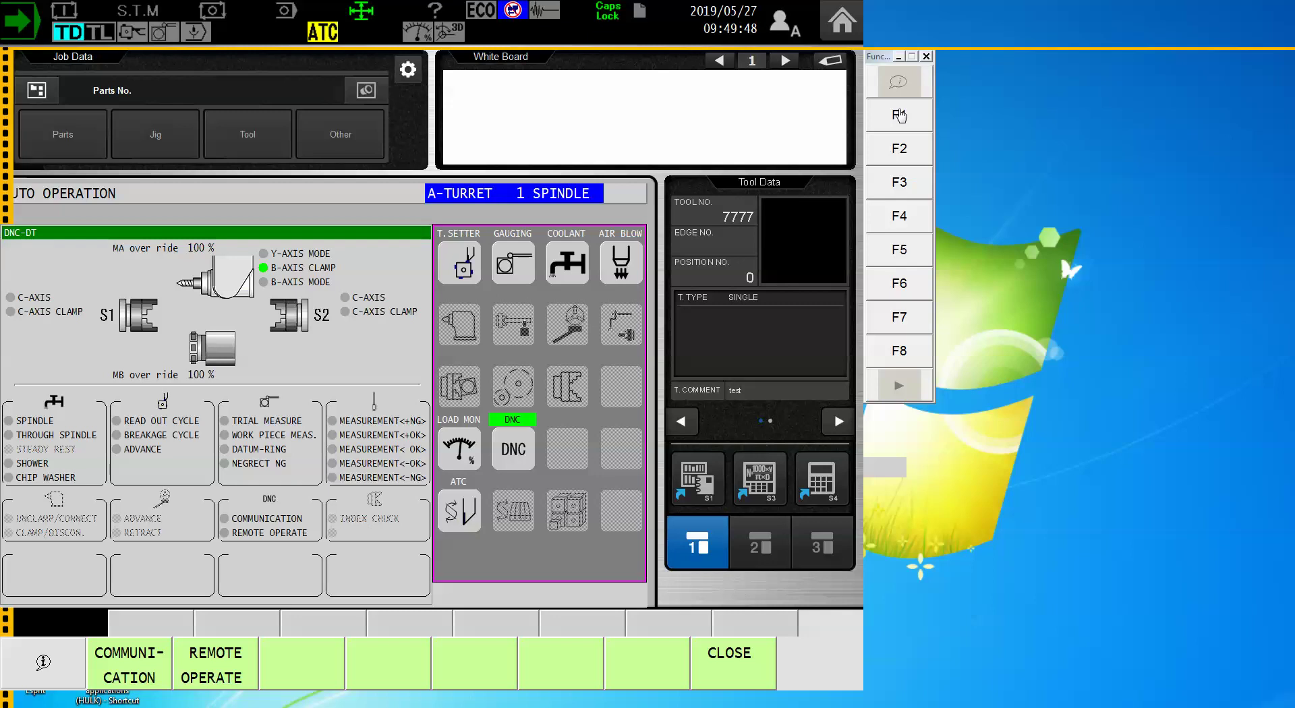
{"action": "left_click", "coordinate": [896, 122]}
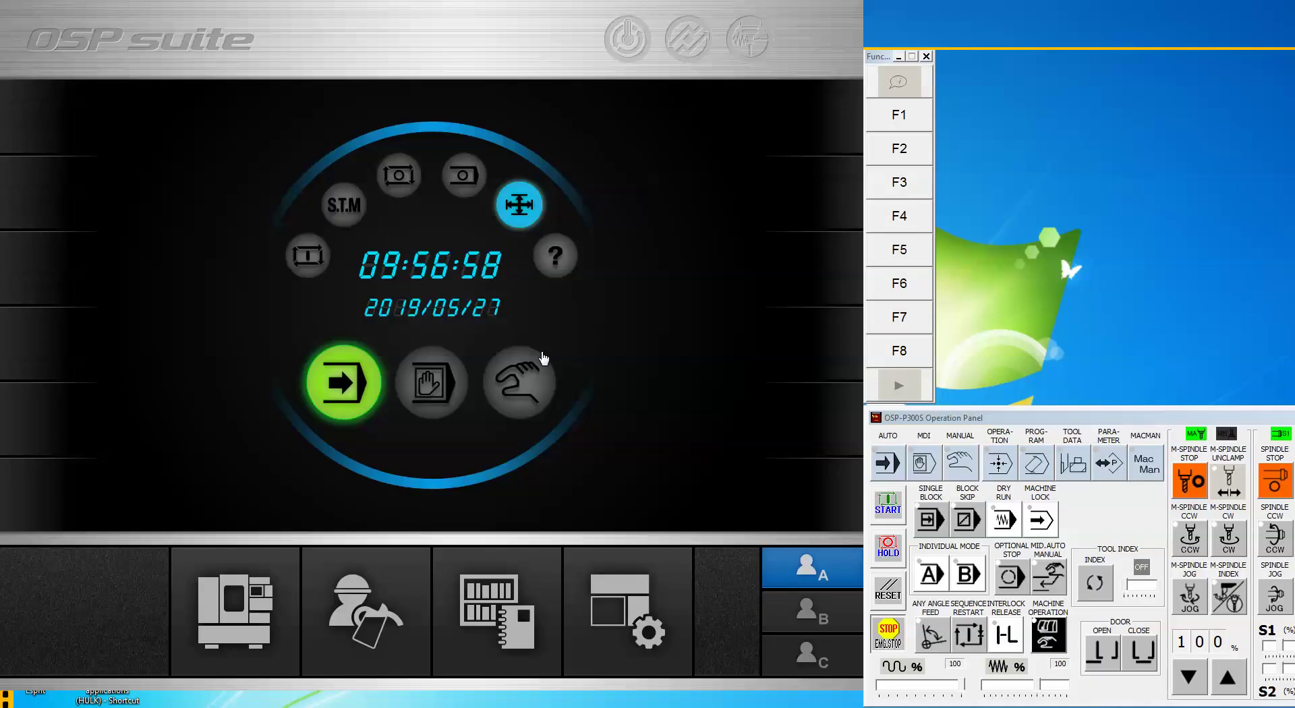
- Set AUTO mode and reopen the machine's Auto Operation screen from the suite home
{"action": "left_click", "coordinate": [489, 399]}
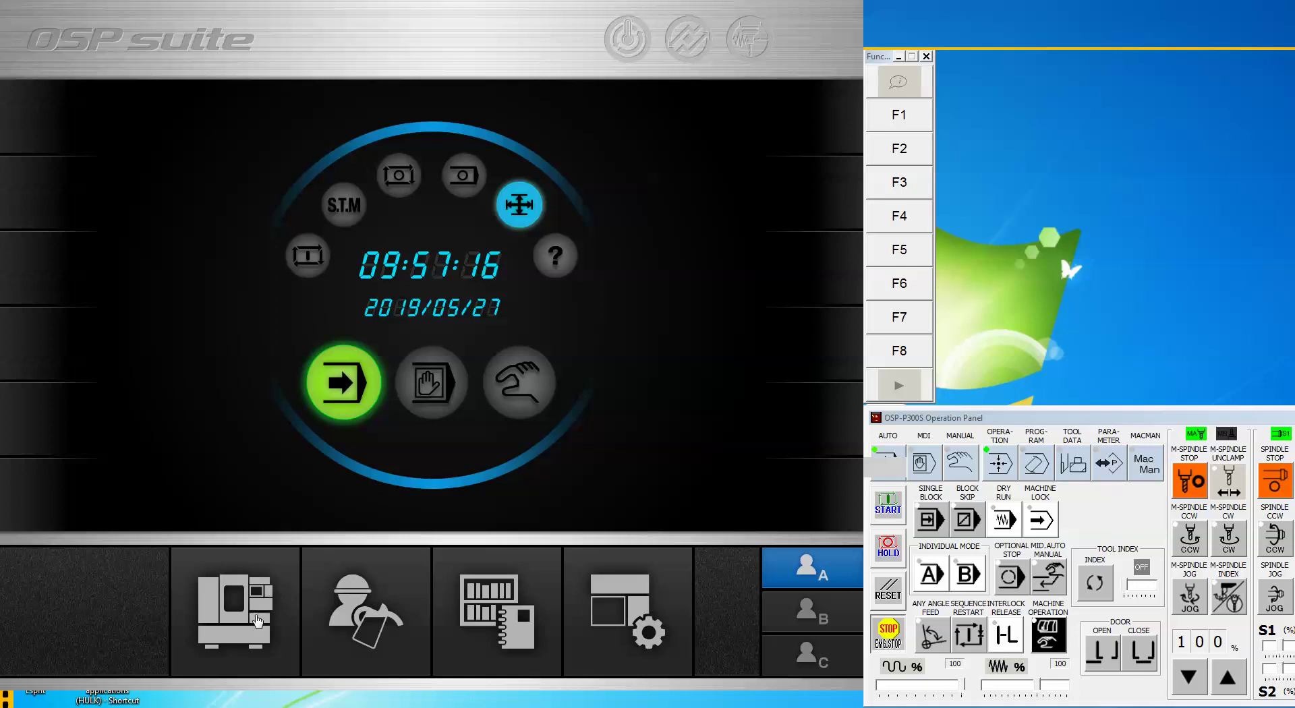
{"action": "left_click", "coordinate": [251, 611]}
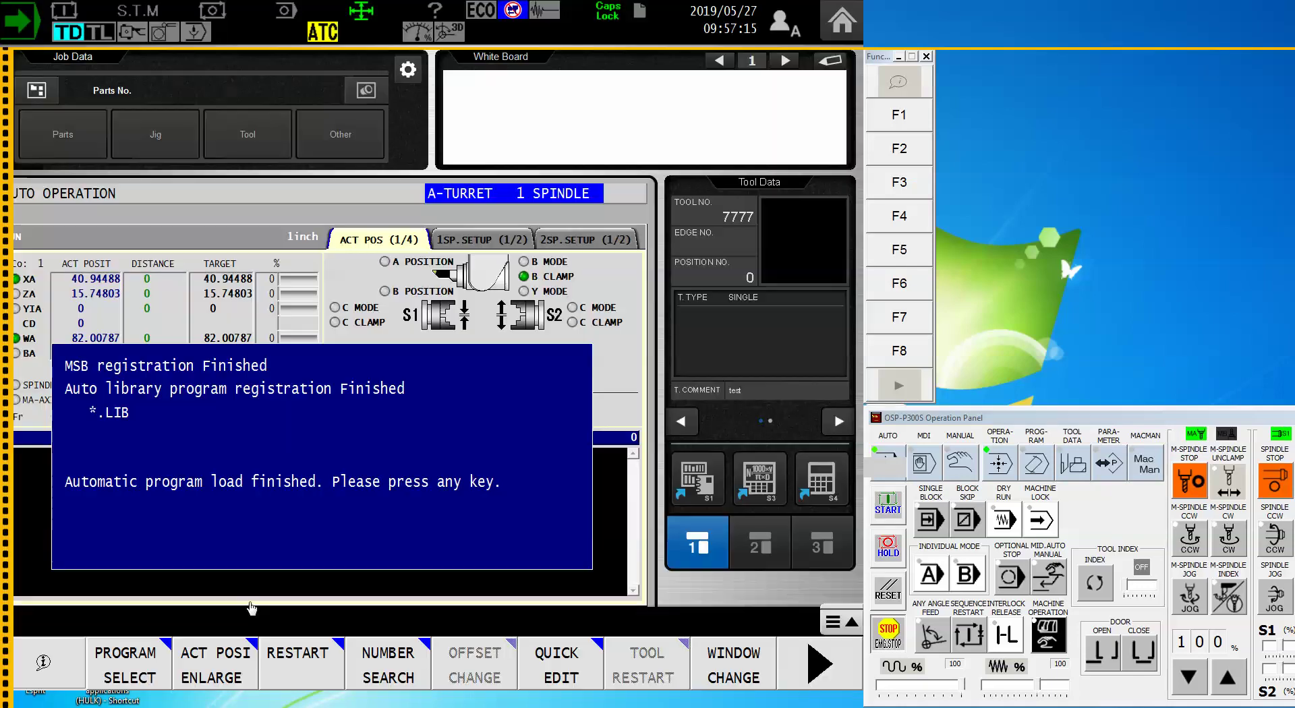
- Dismiss the load-finished message, check LARGE-PGM.MIN is listed on HD0, then cancel selection
{"action": "left_click", "coordinate": [249, 410]}
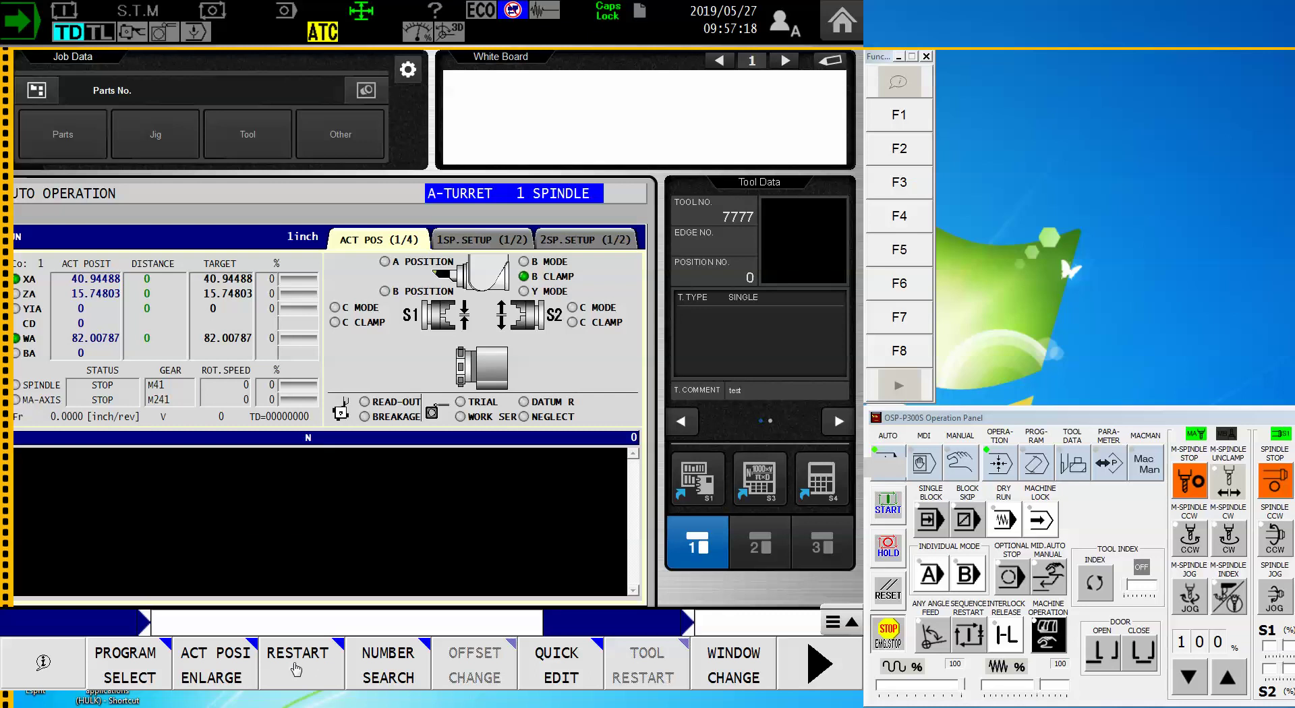
{"action": "left_click", "coordinate": [120, 669]}
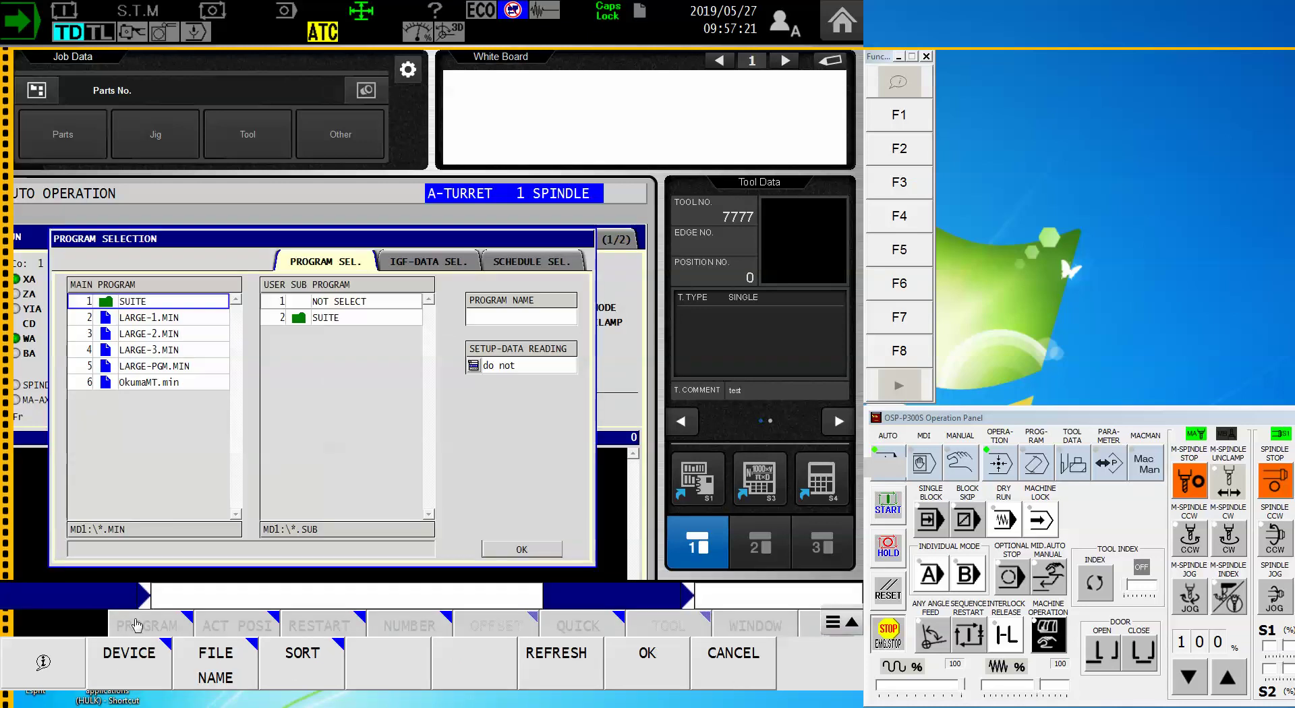
{"action": "left_click", "coordinate": [144, 665]}
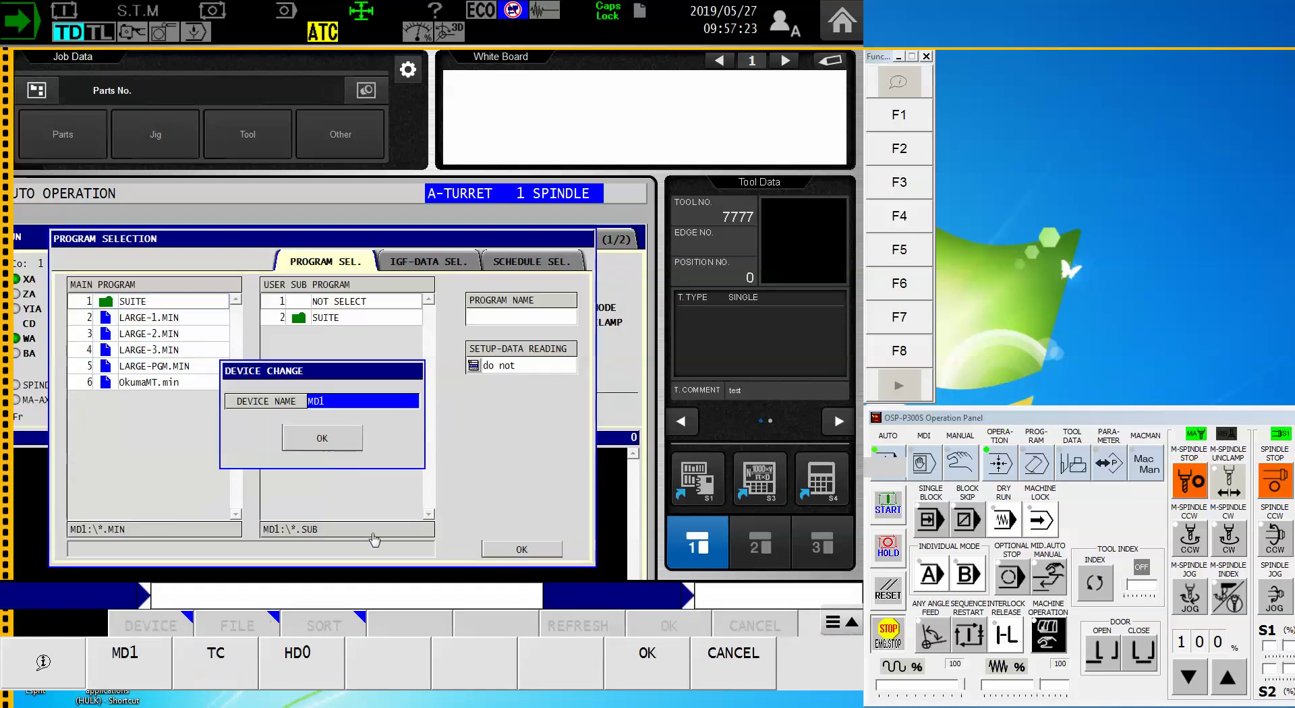
{"action": "left_click", "coordinate": [316, 677]}
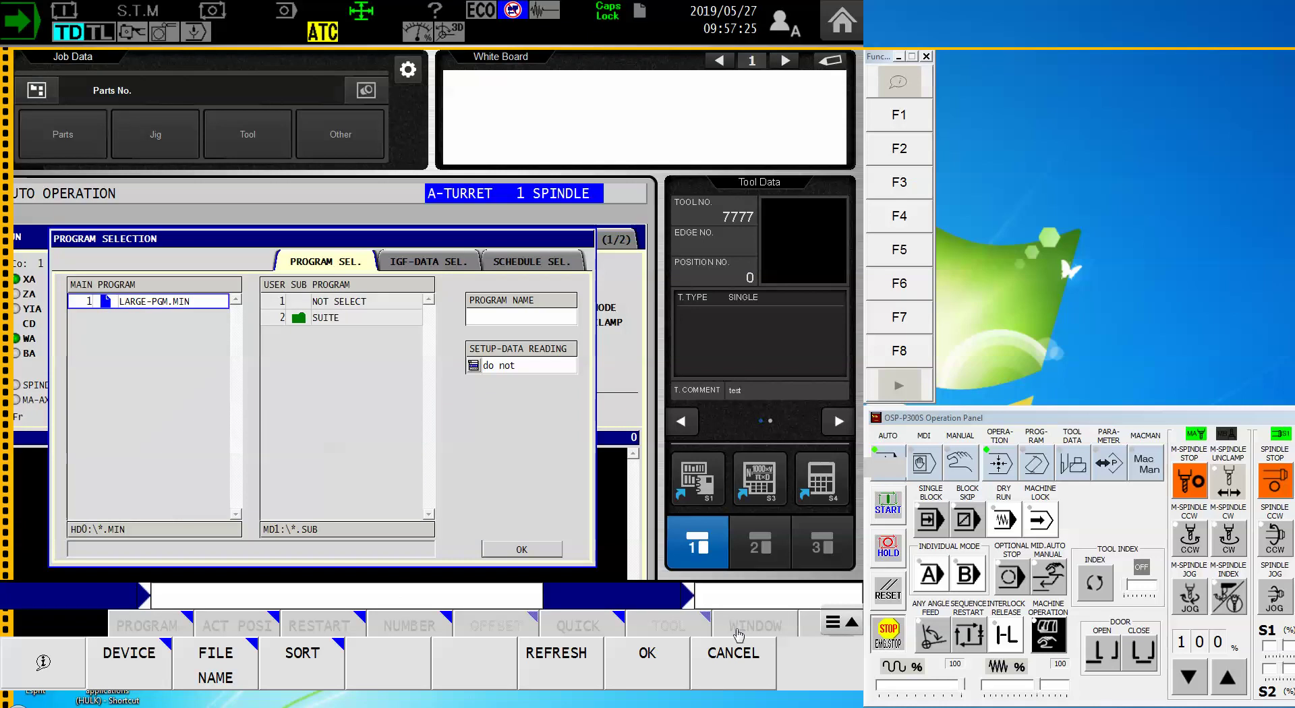
{"action": "left_click", "coordinate": [728, 656]}
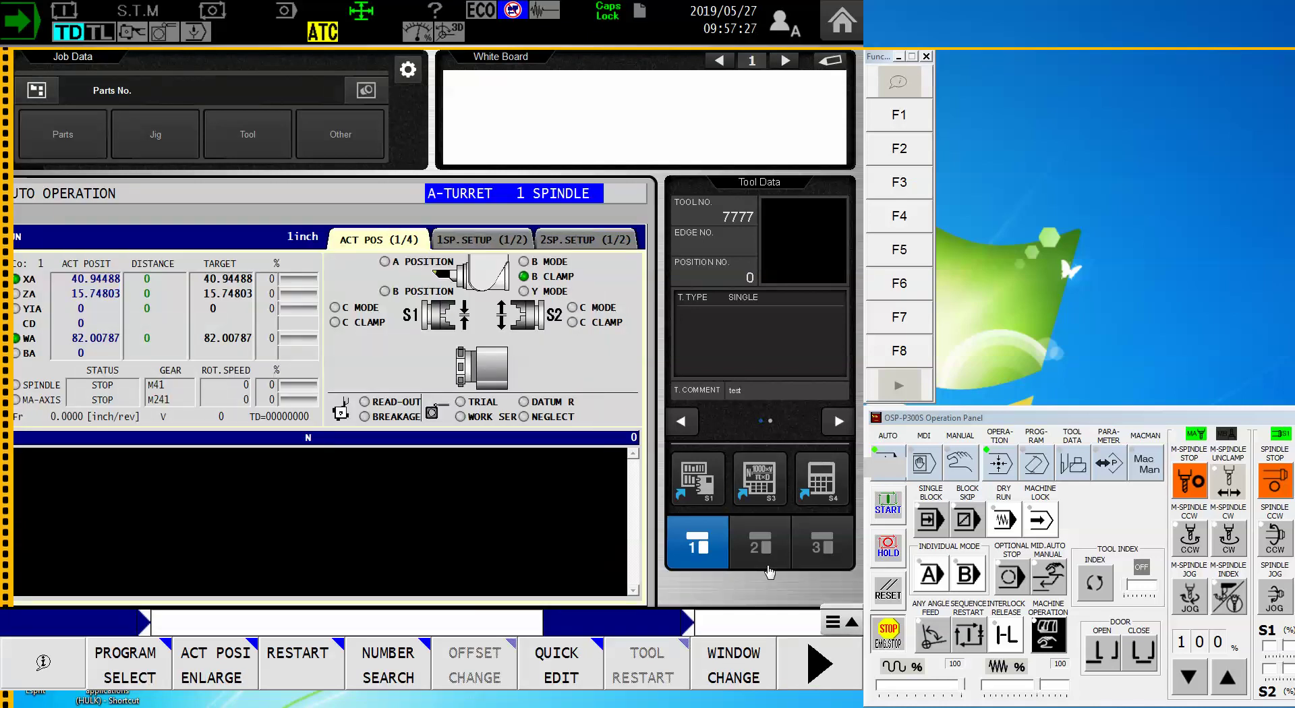